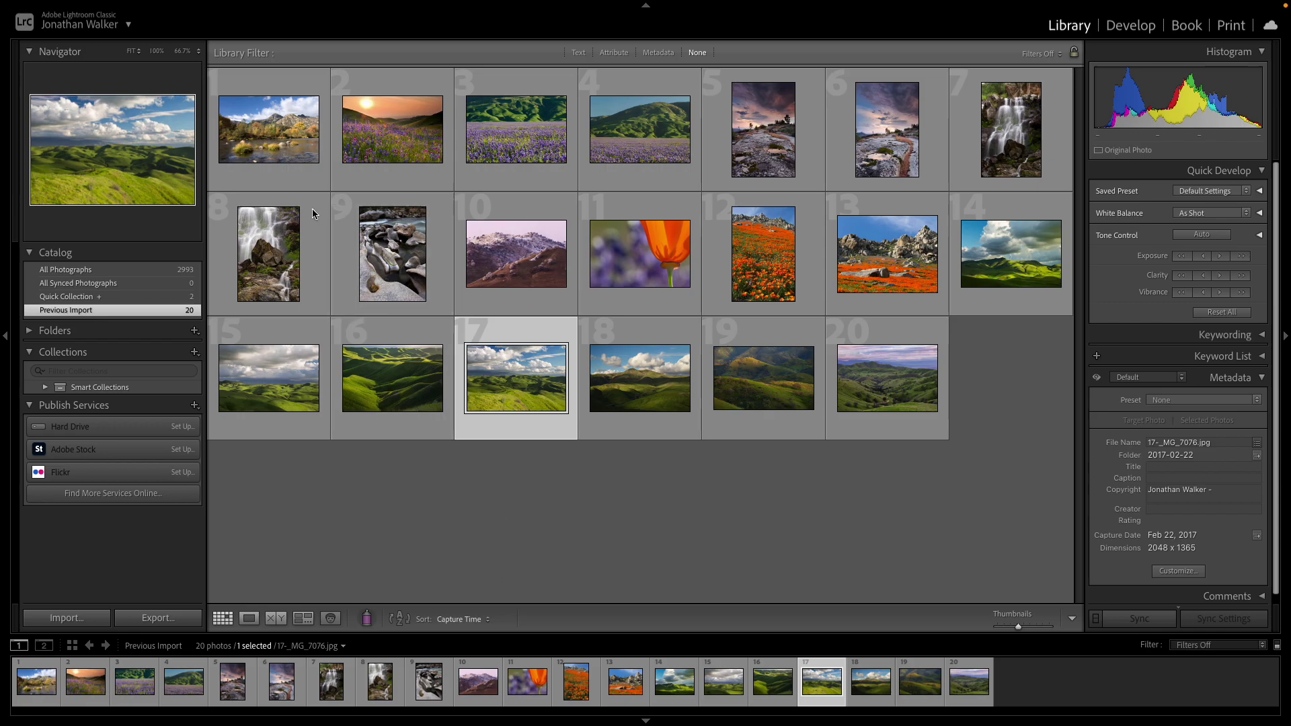
- Add several individual photos across the grid to the current selection, including photos 1, 2, 9, 10, 13 and 19
{"action": "left_click", "coordinate": [288, 142], "text": "ctrl"}
{"action": "left_click", "coordinate": [382, 161], "text": "ctrl"}
{"action": "left_click", "coordinate": [394, 255], "text": "ctrl"}
{"action": "left_click", "coordinate": [522, 259], "text": "ctrl"}
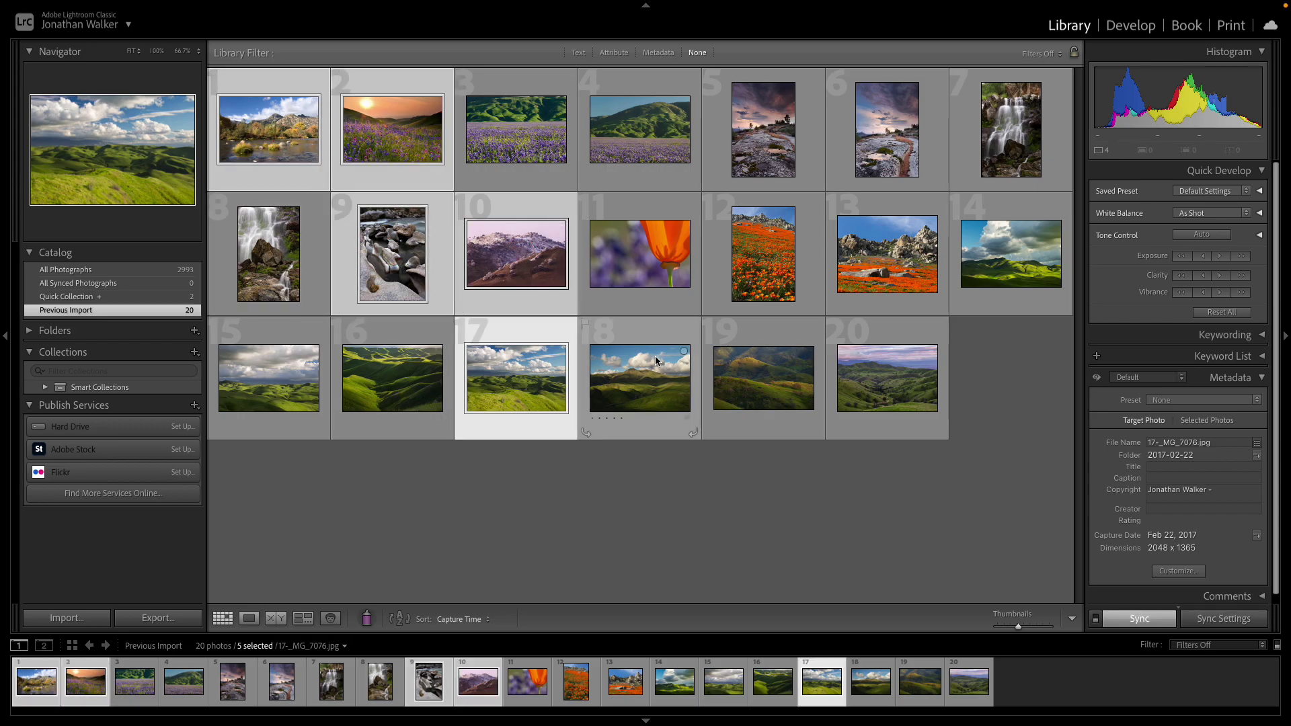
{"action": "left_click", "coordinate": [783, 385], "text": "ctrl"}
{"action": "left_click", "coordinate": [886, 252], "text": "ctrl"}
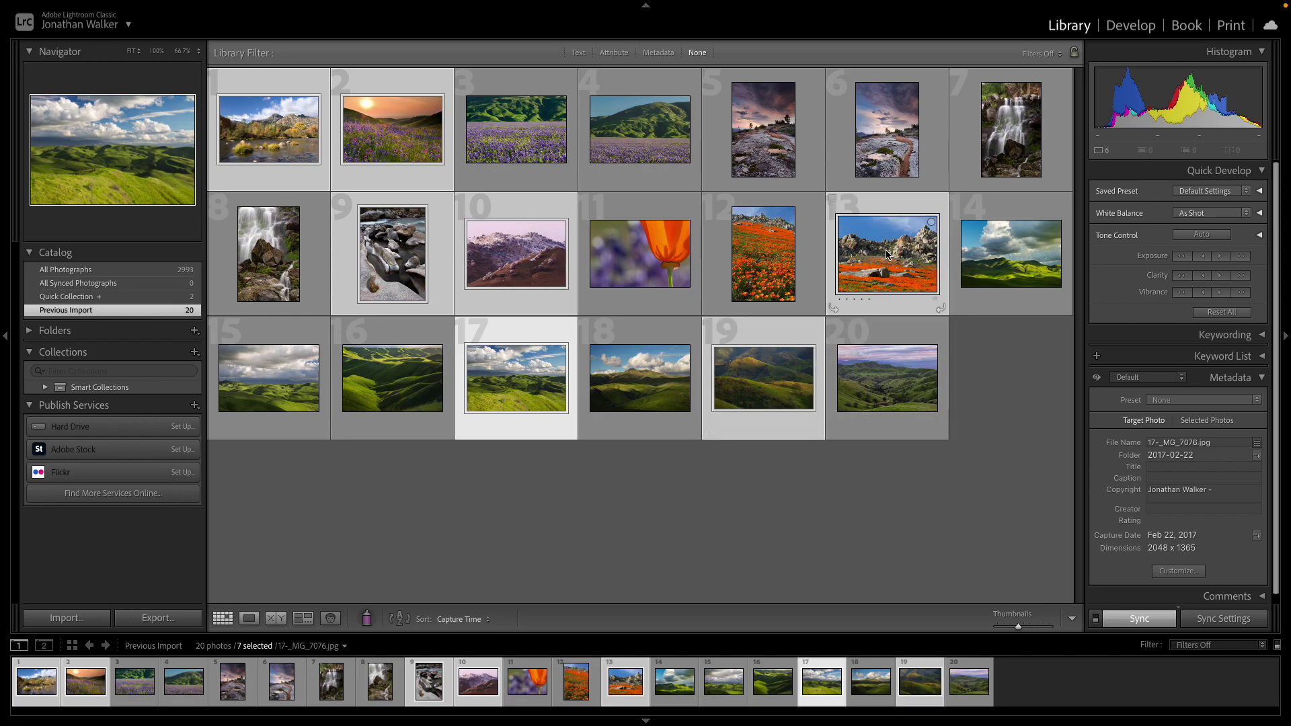
{"action": "left_click", "coordinate": [878, 337], "text": "ctrl"}
- Select all photos in the previous import and create a collection named Portfolio that includes them
{"action": "key", "text": "ctrl+a"}
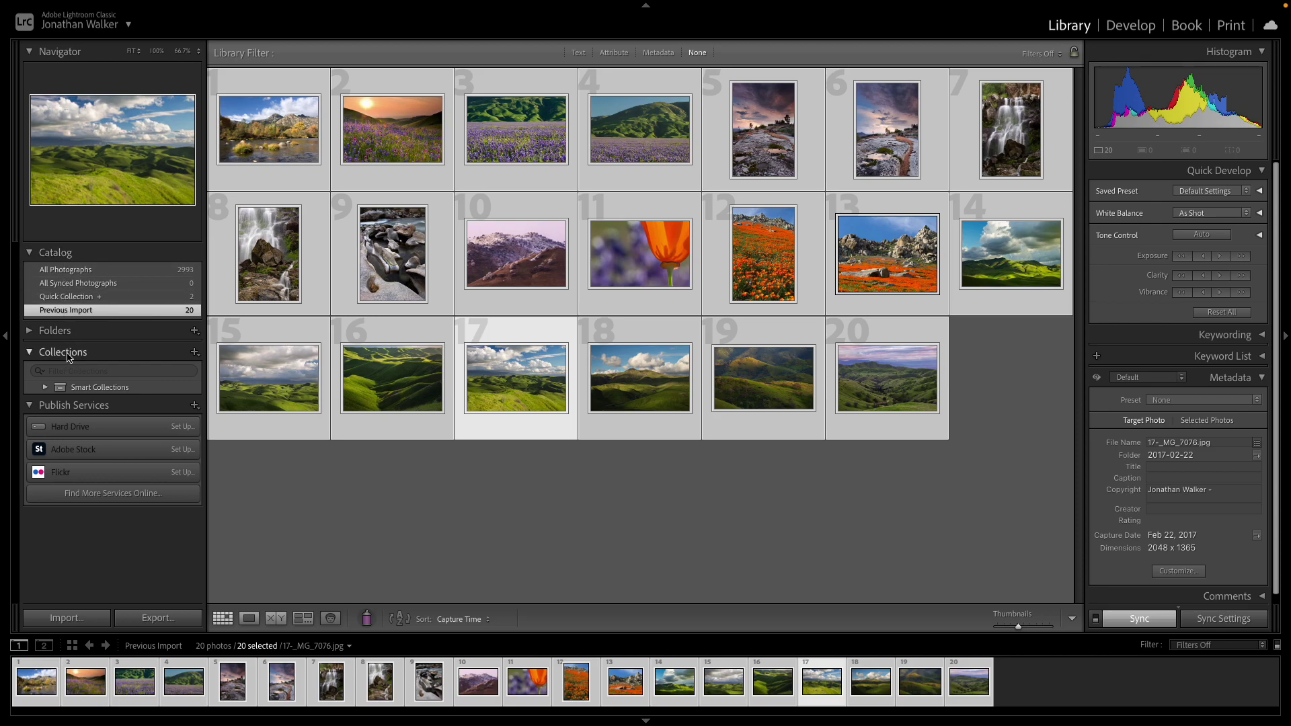
{"action": "left_click", "coordinate": [194, 353]}
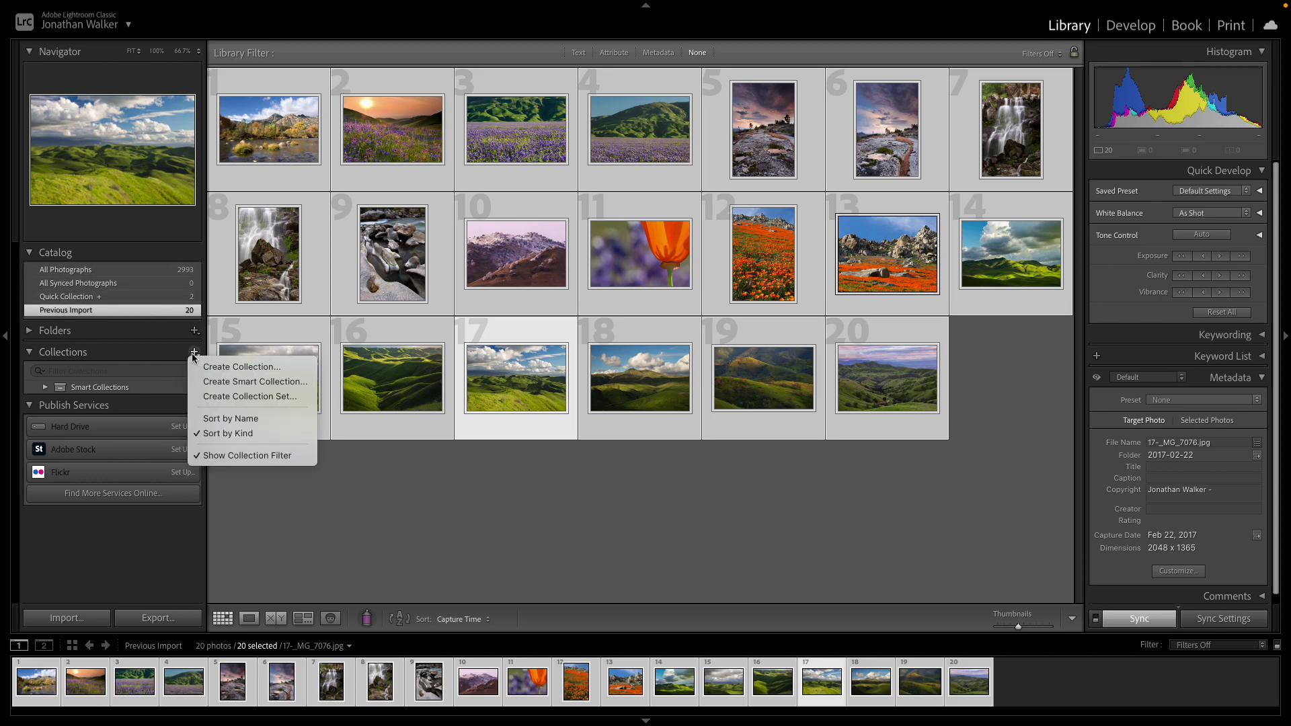
{"action": "left_click", "coordinate": [246, 363]}
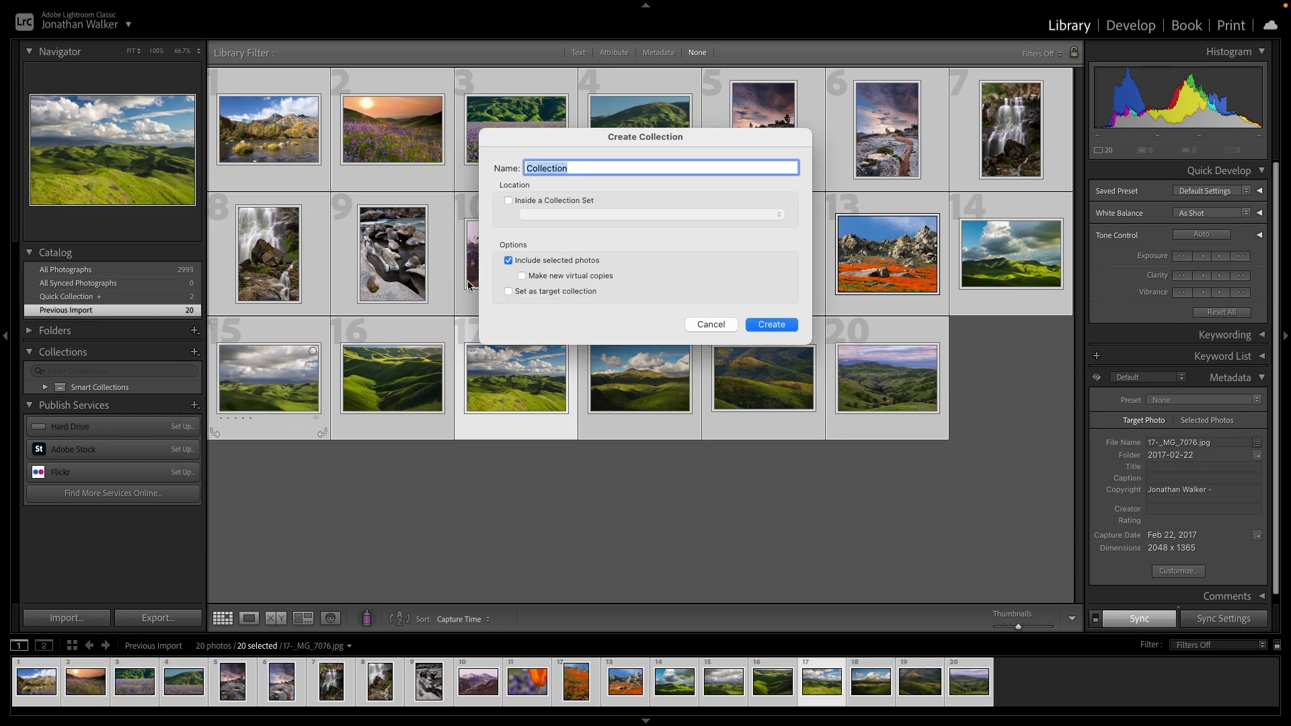
{"action": "type", "text": "Portfolio"}
{"action": "left_click", "coordinate": [771, 324]}
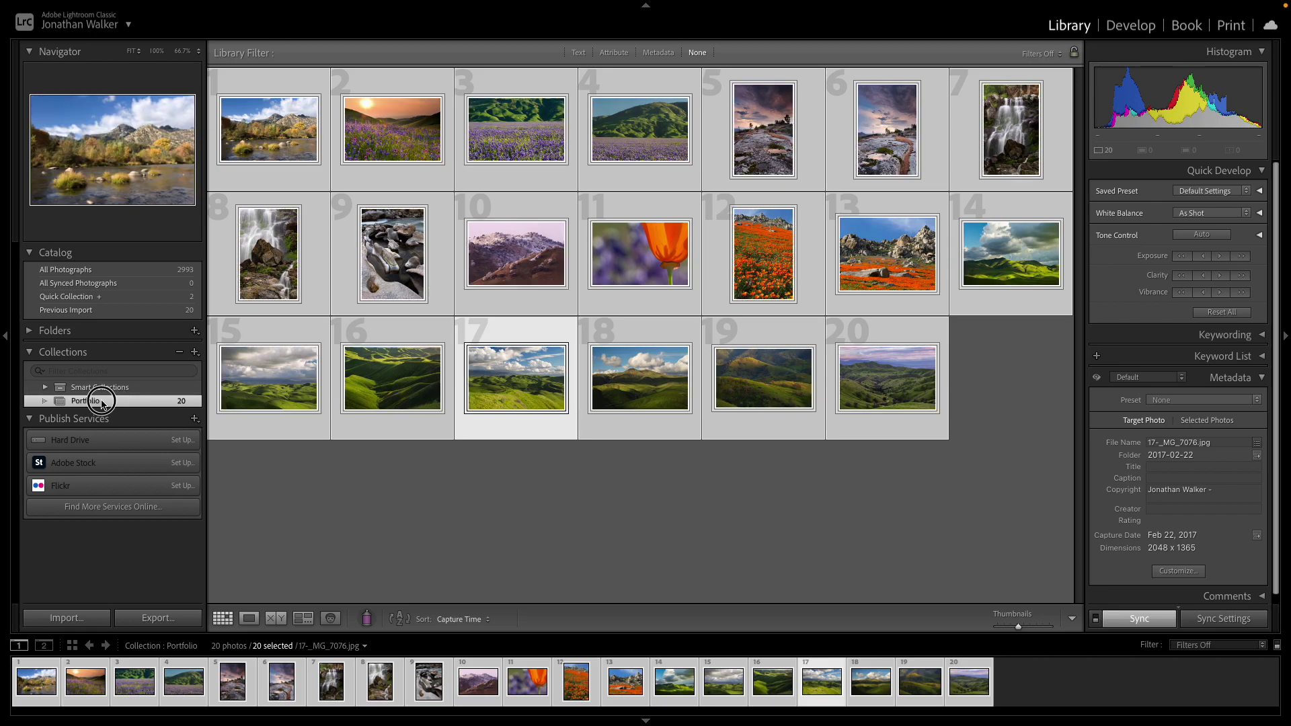
- Reduce the selection to photo 15, switch the Portfolio collection to the Book module and clear the book's existing layout
{"action": "left_click", "coordinate": [272, 427]}
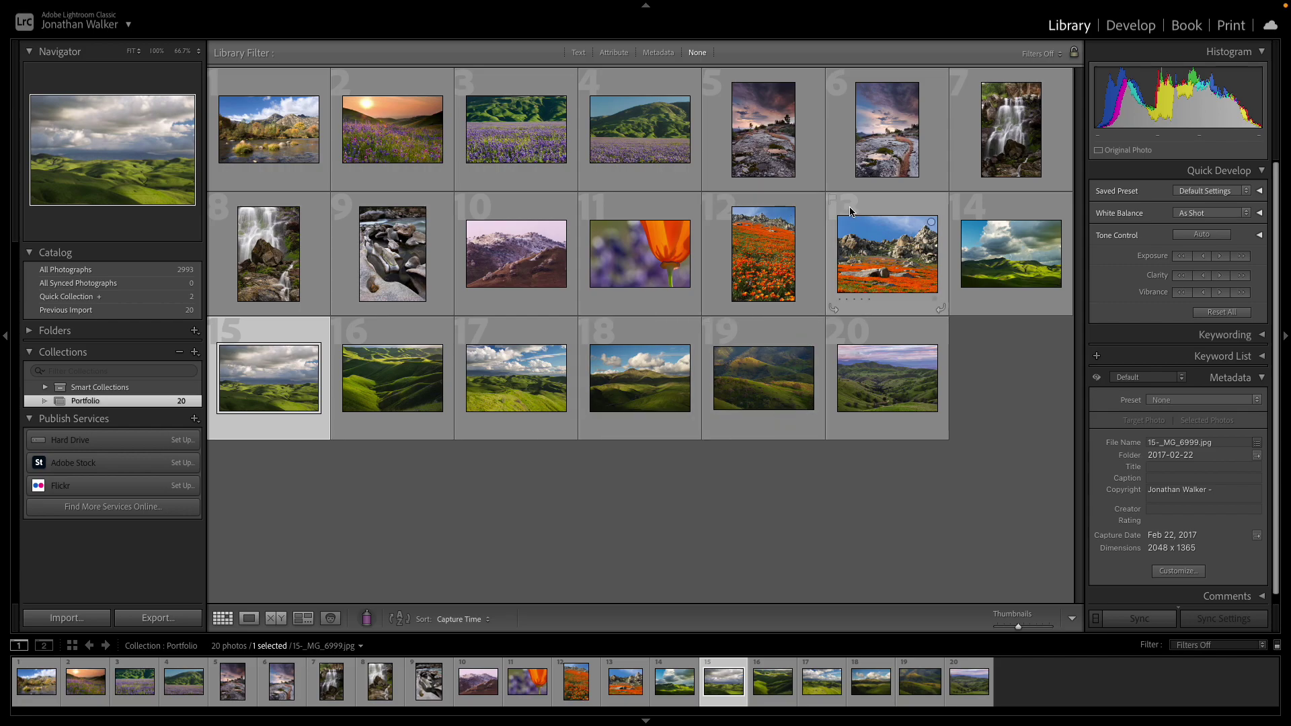
{"action": "left_click", "coordinate": [1187, 26]}
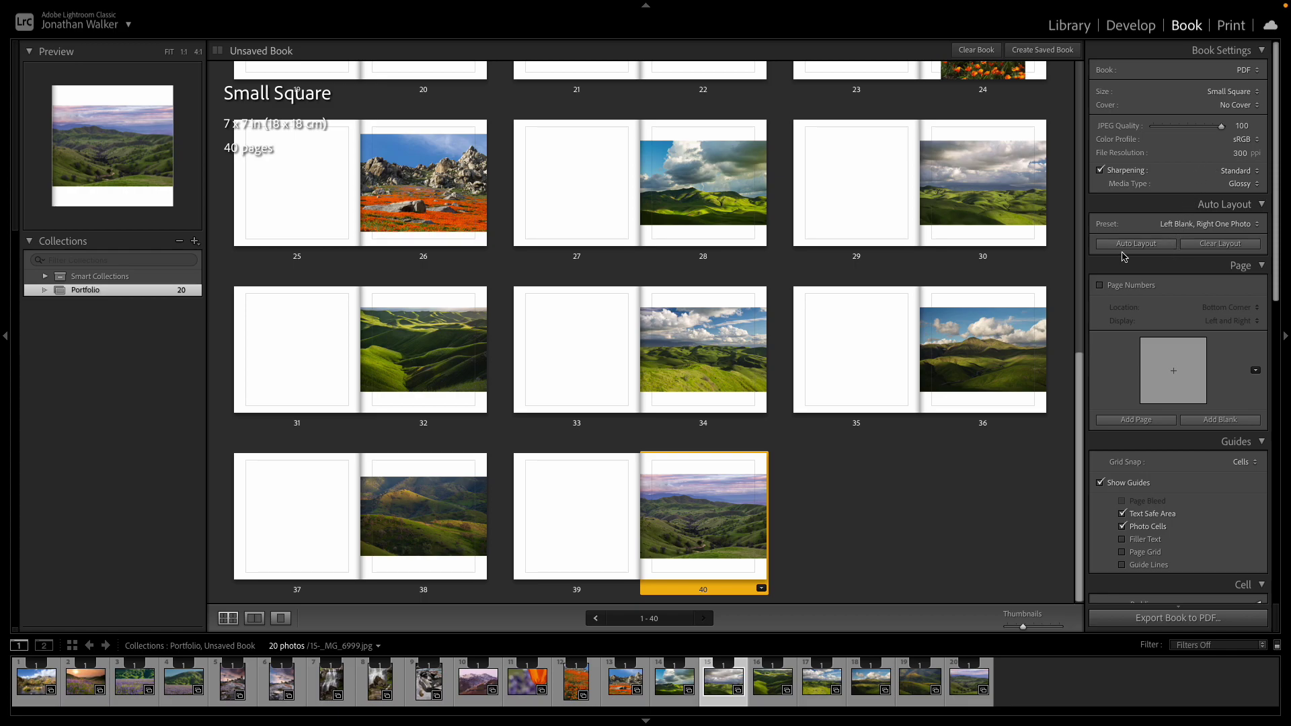
{"action": "left_click", "coordinate": [1219, 247]}
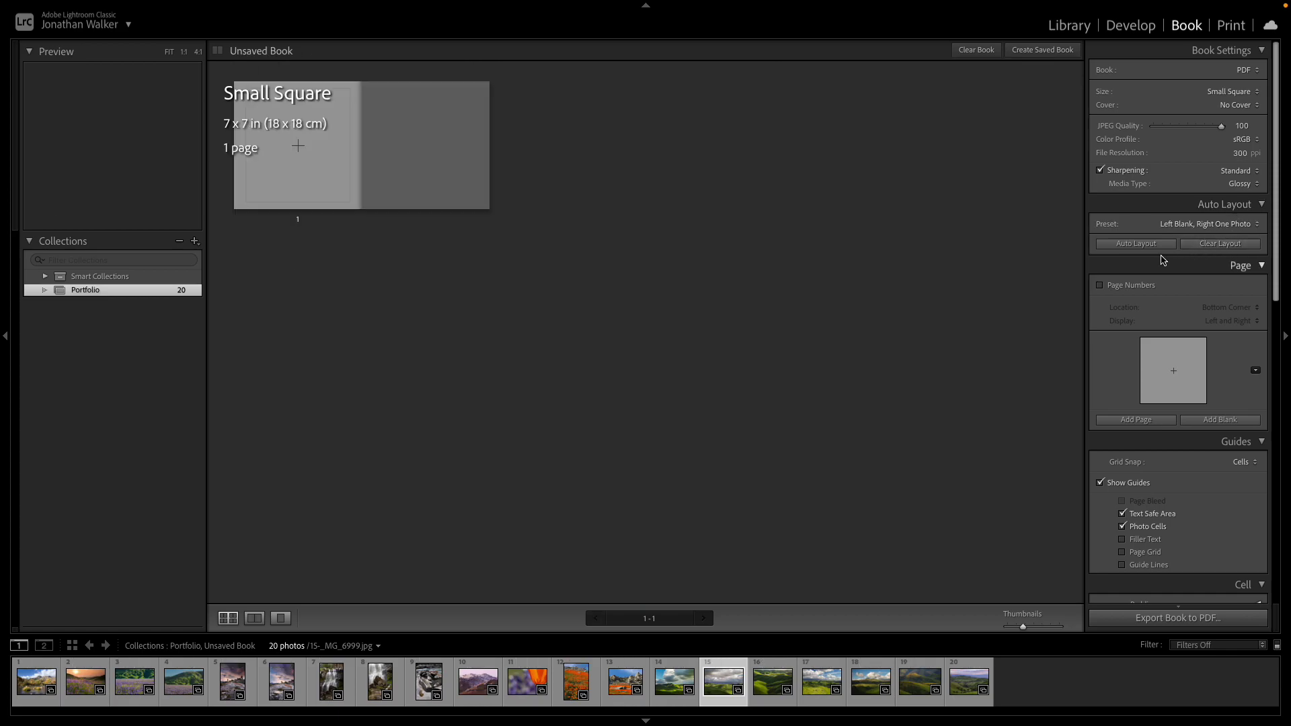
- Keep the book output as PDF with No Cover and change its size to Standard Landscape, accepting the relayout
{"action": "left_click", "coordinate": [1157, 74]}
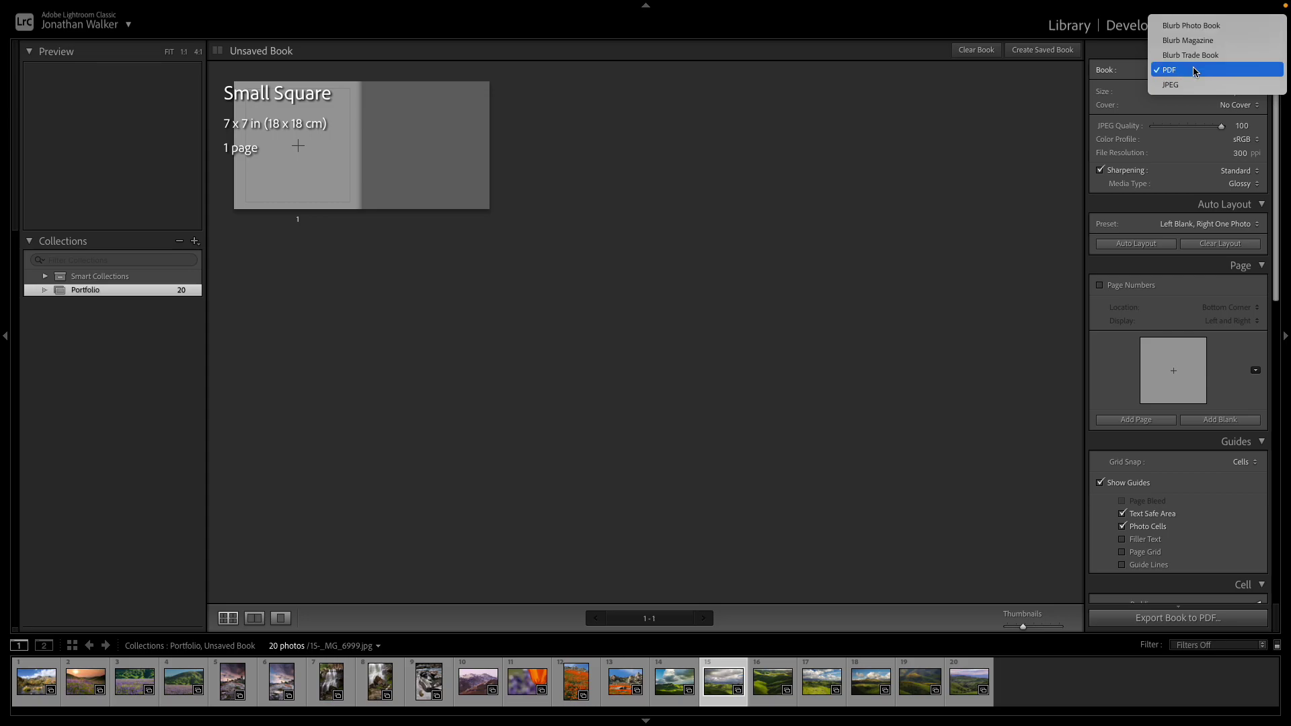
{"action": "left_click", "coordinate": [1188, 74]}
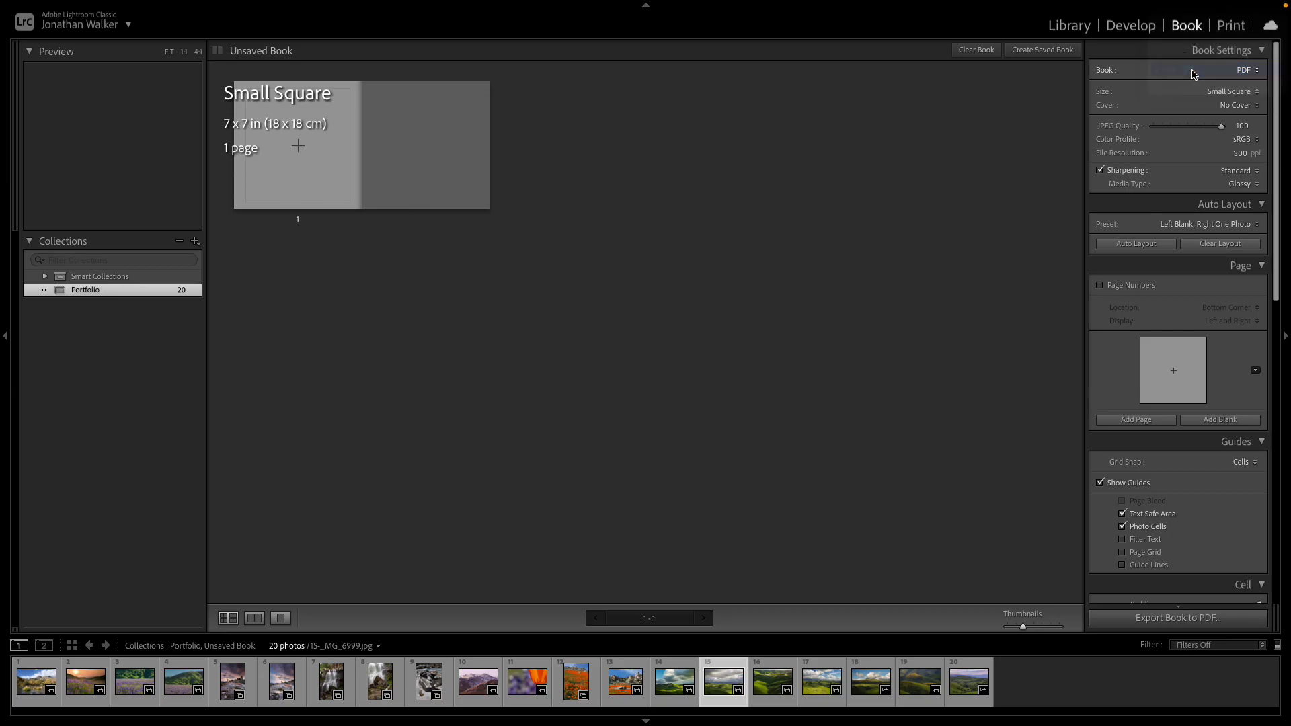
{"action": "left_click", "coordinate": [1237, 92]}
{"action": "left_click", "coordinate": [1180, 121]}
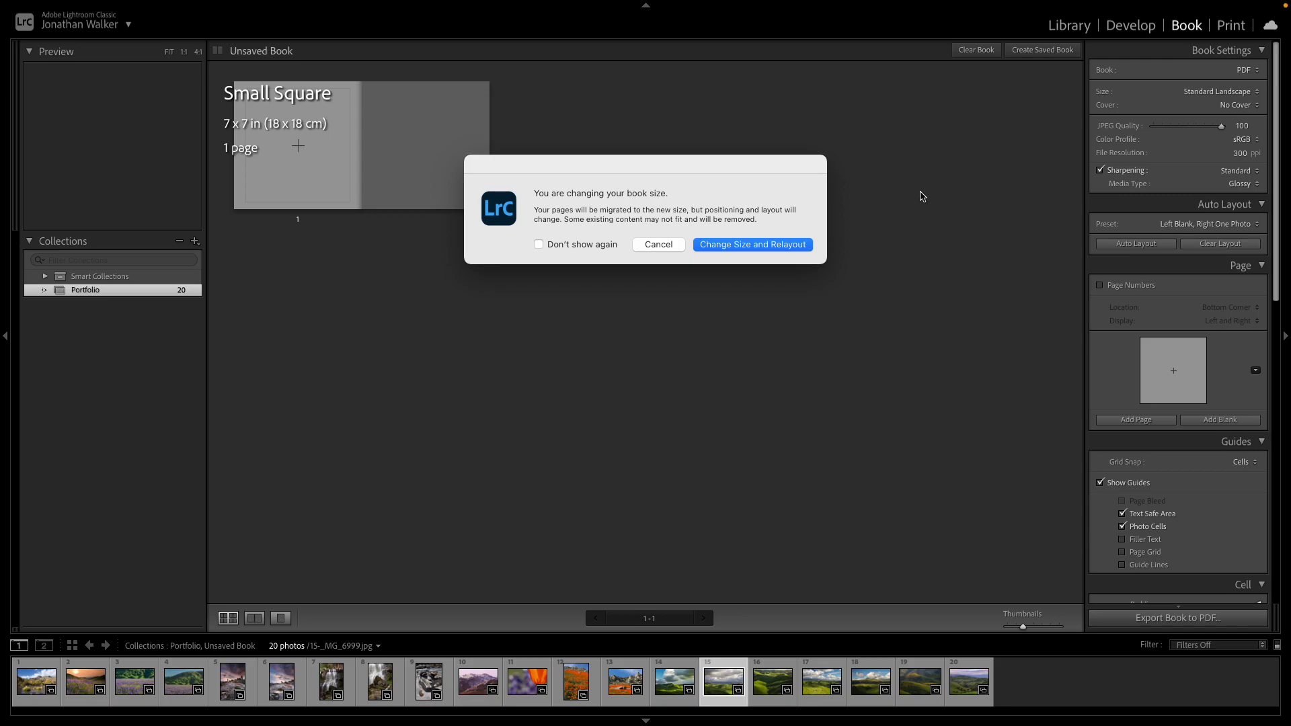
{"action": "left_click", "coordinate": [739, 249]}
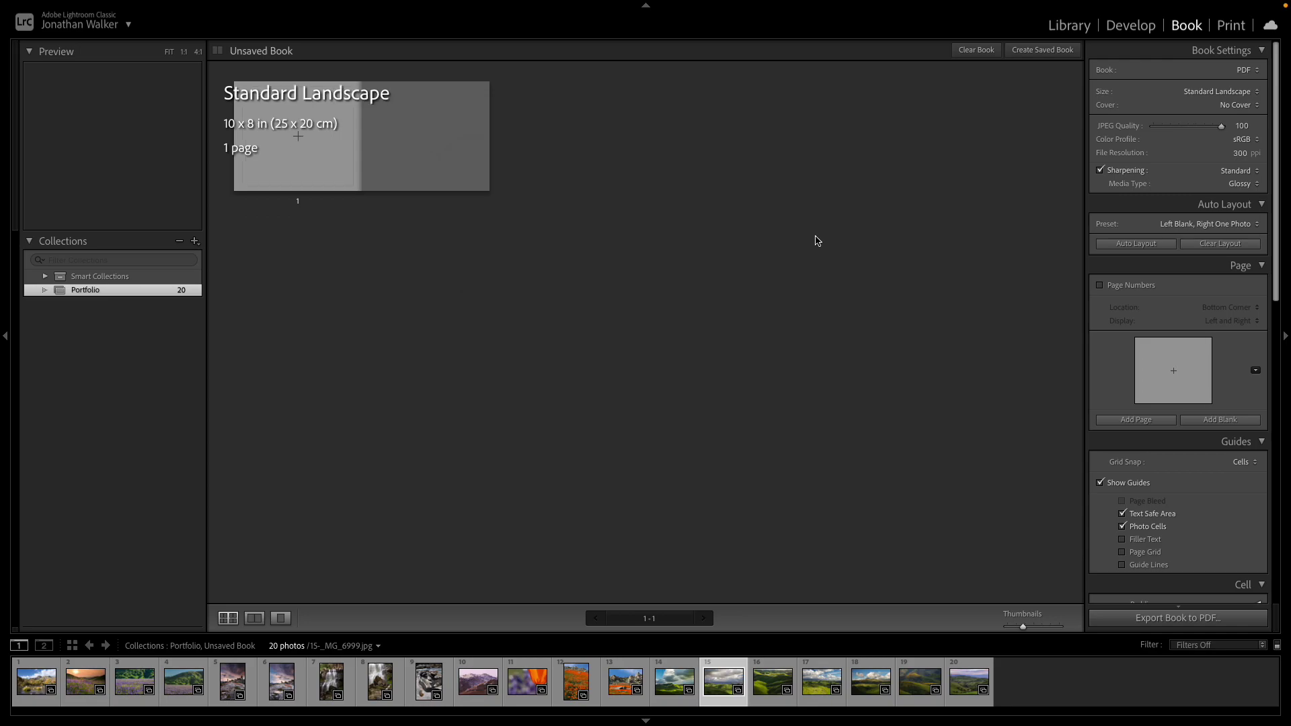
{"action": "left_click", "coordinate": [1246, 110]}
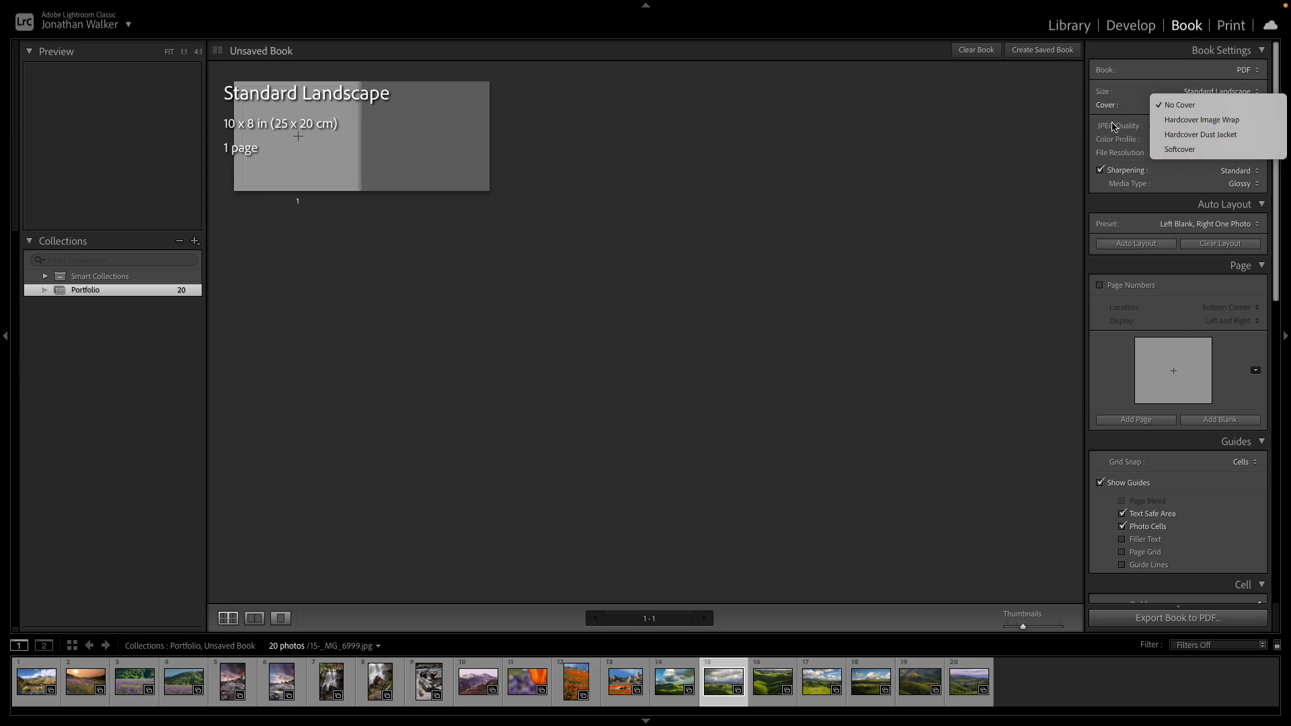
{"action": "left_click", "coordinate": [1140, 122]}
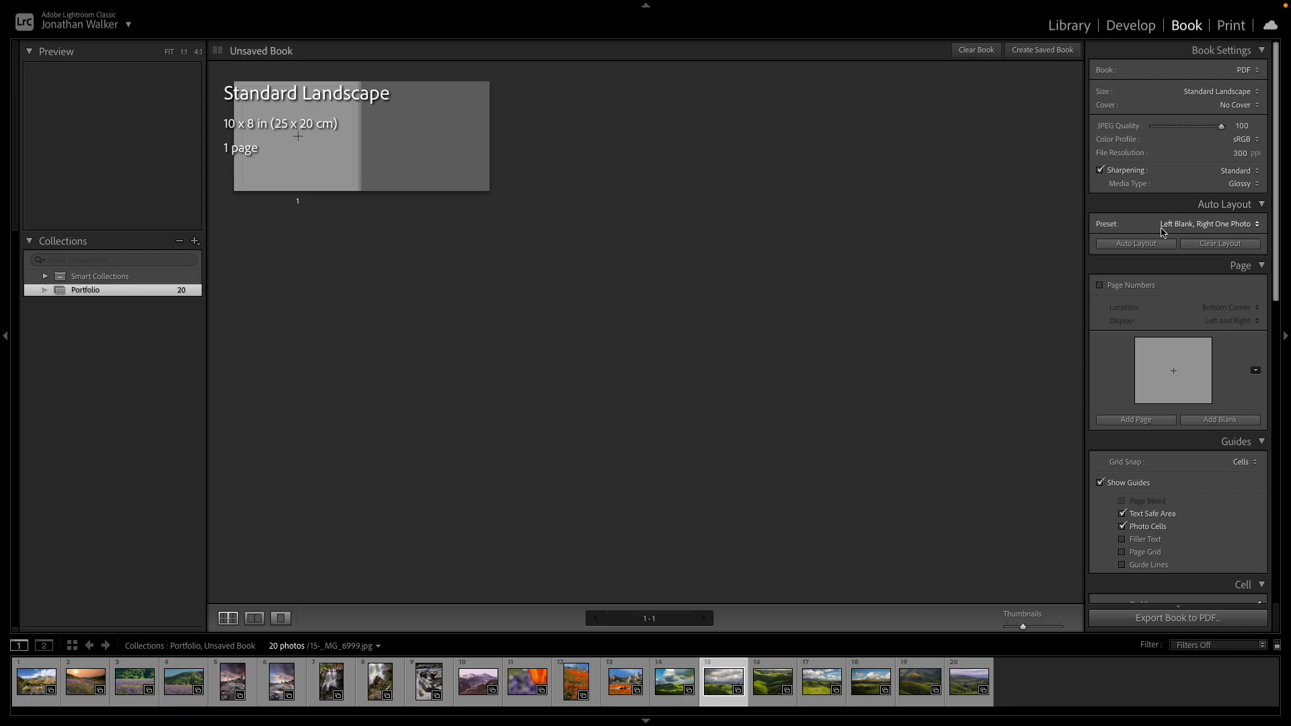
- Open the auto layout preset for editing and set its left pages to Same as Right Side
{"action": "left_click", "coordinate": [1207, 228]}
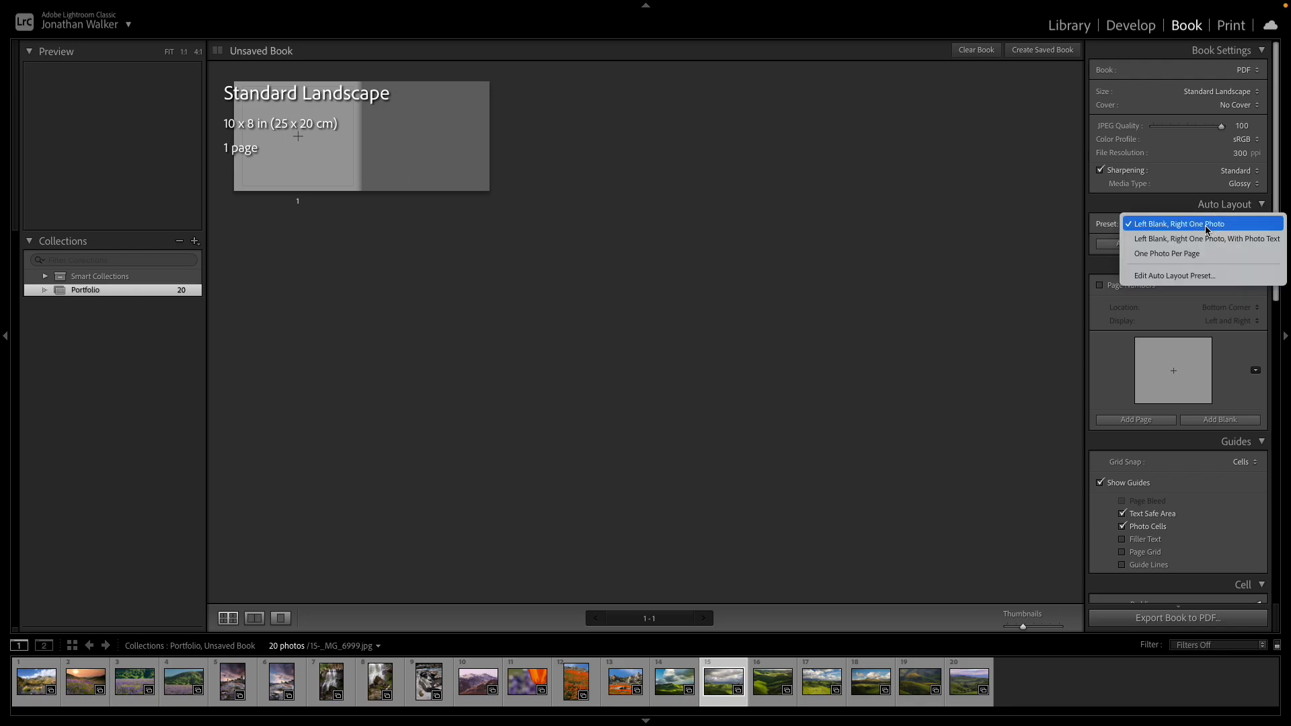
{"action": "left_click", "coordinate": [1184, 277]}
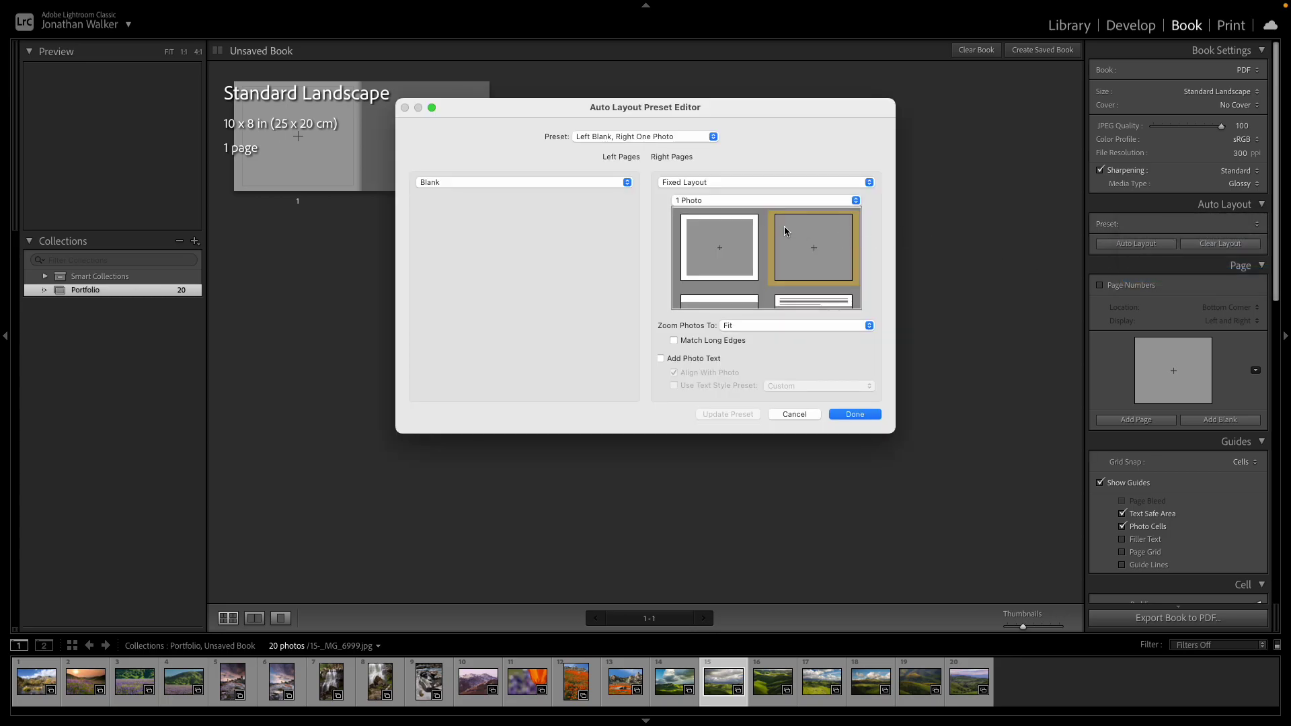
{"action": "left_click", "coordinate": [627, 182]}
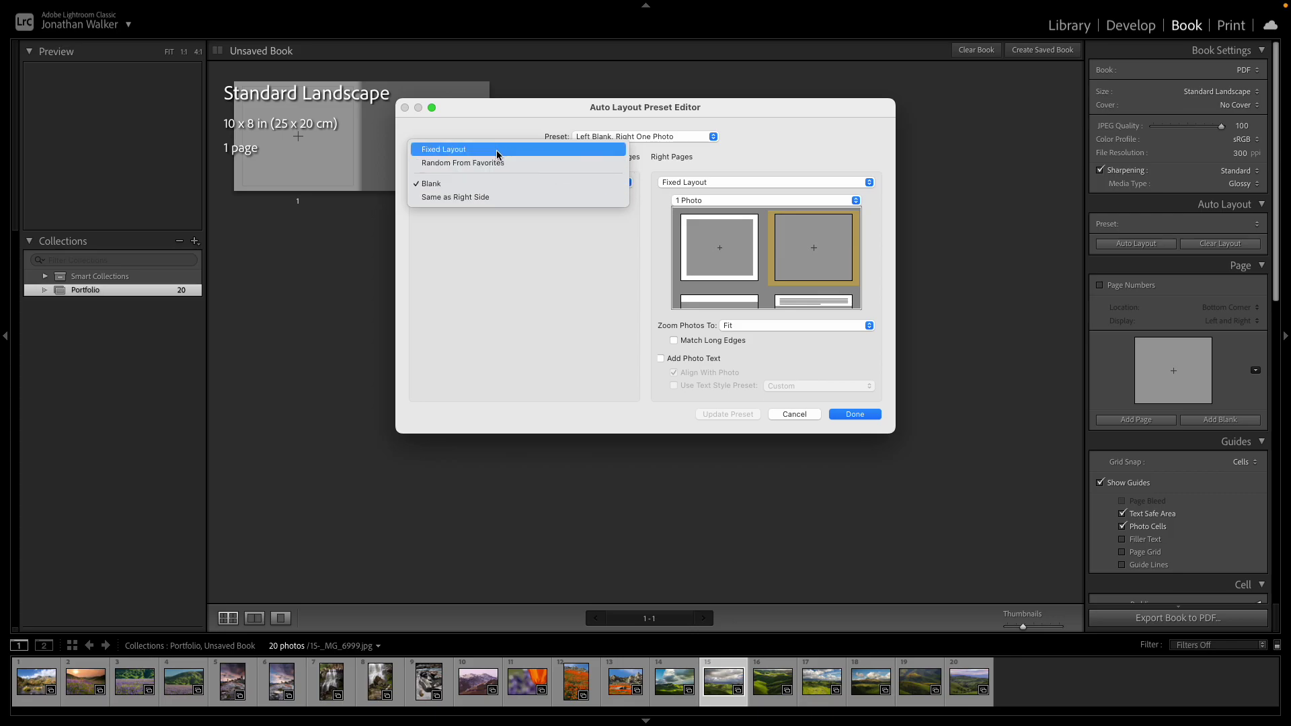
{"action": "left_click", "coordinate": [495, 198]}
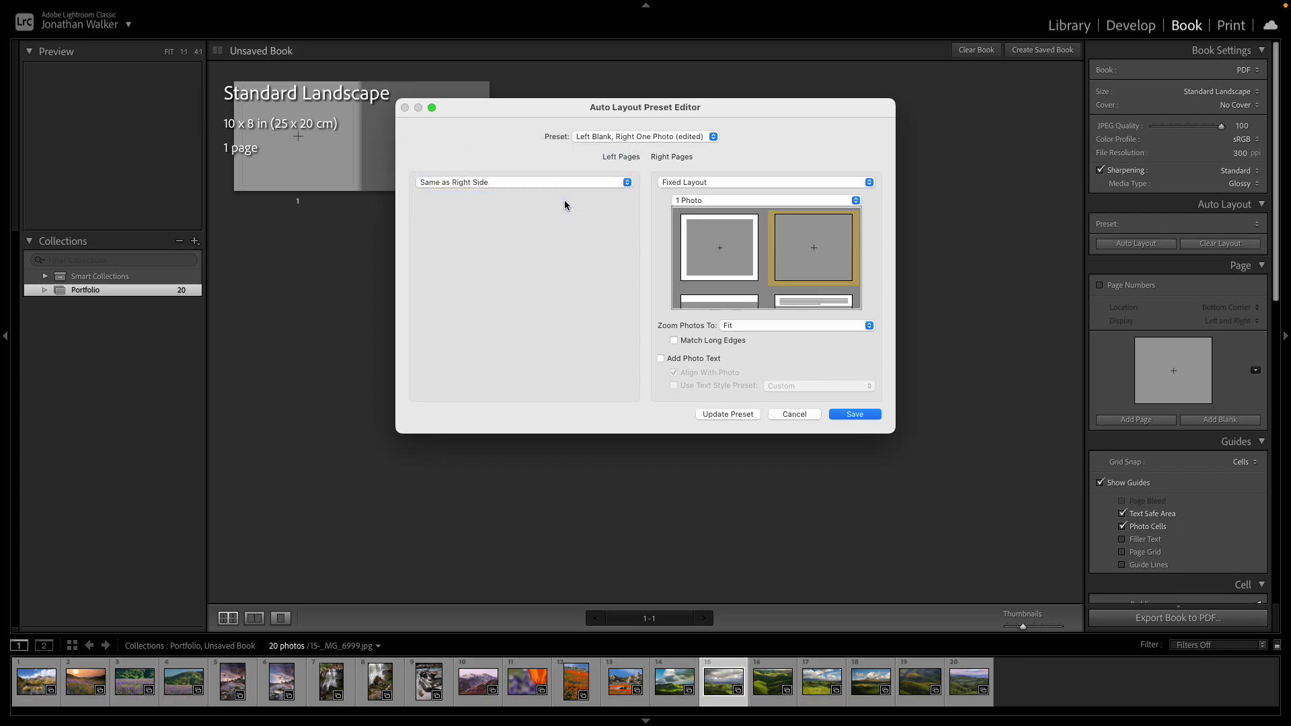
- Keep the right pages on Fixed Layout with 1 Photo and choose the template with a white border around the photo
{"action": "left_click", "coordinate": [711, 183]}
{"action": "left_click", "coordinate": [712, 185]}
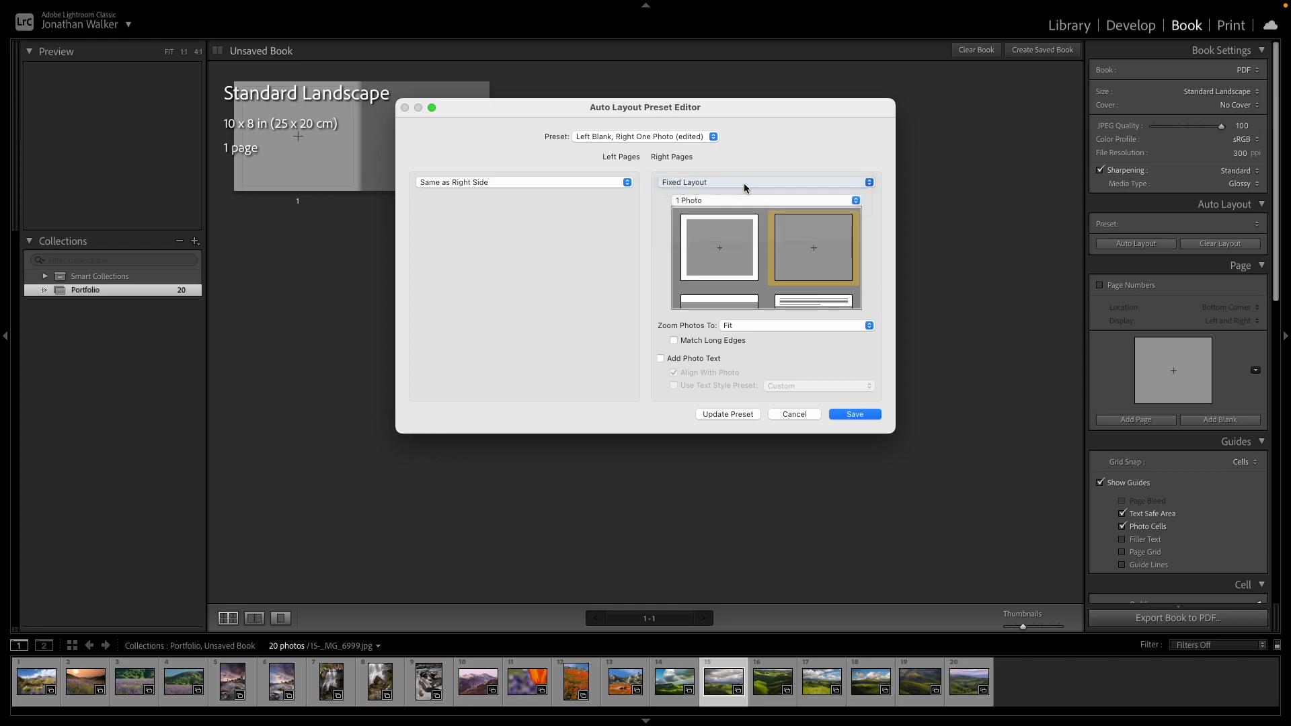
{"action": "left_click", "coordinate": [856, 201]}
{"action": "left_click", "coordinate": [775, 202]}
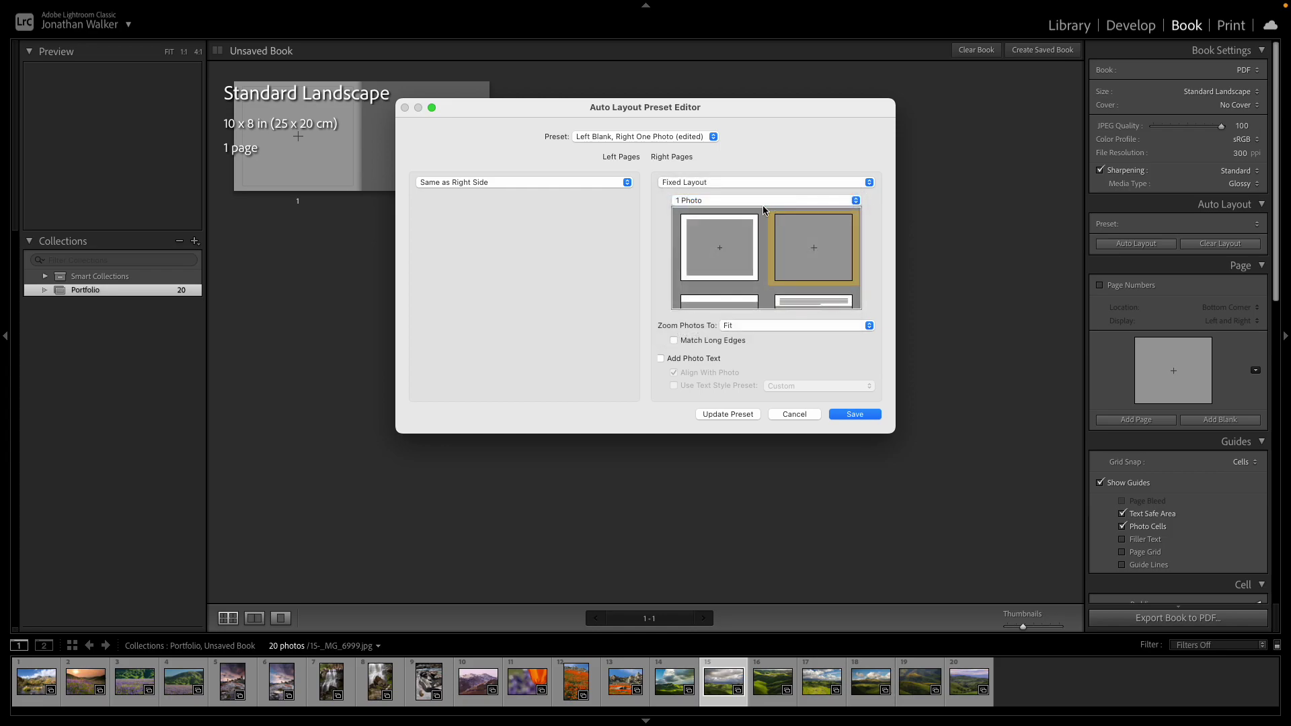
{"action": "left_click", "coordinate": [700, 239]}
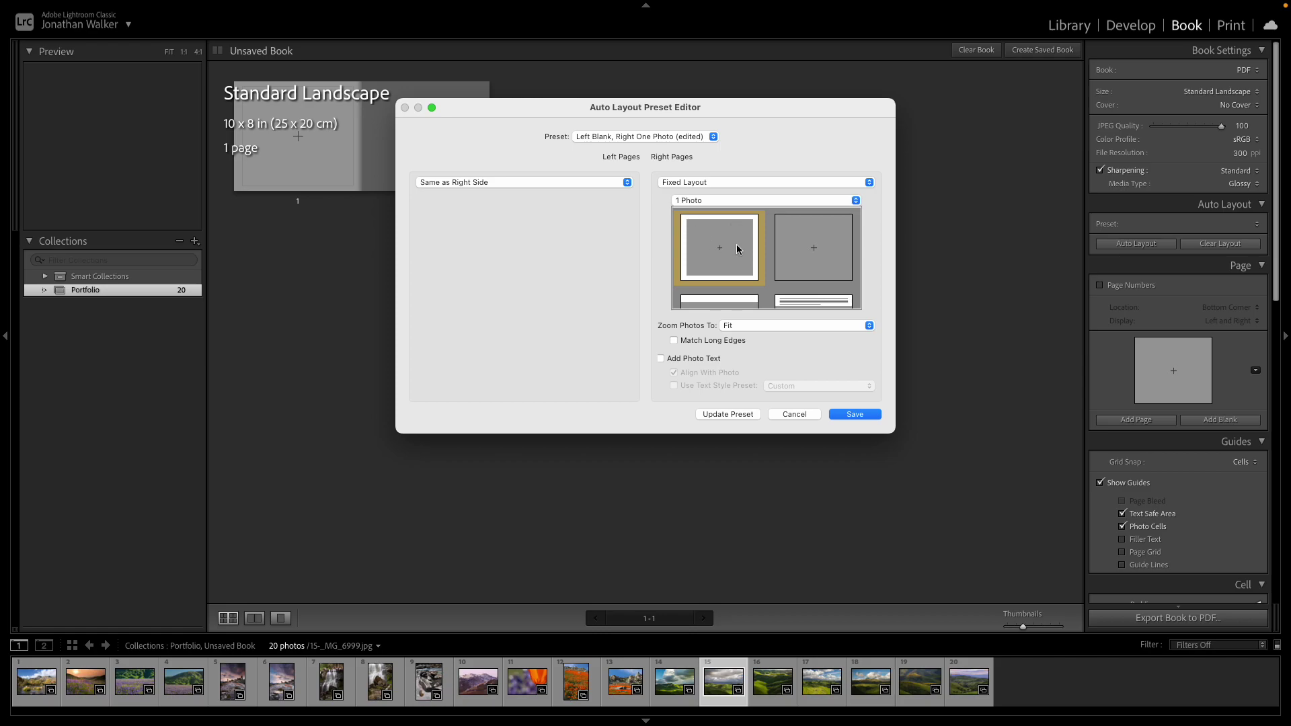
{"action": "scroll", "coordinate": [778, 262], "scroll_direction": "down", "scroll_amount": 3}
{"action": "scroll", "coordinate": [778, 262], "scroll_direction": "up", "scroll_amount": 3}
- Keep photo zoom at Fit, enable Match Long Edges, and add photo text using the Custom text style preset
{"action": "left_click", "coordinate": [871, 327]}
{"action": "left_click", "coordinate": [778, 327]}
{"action": "left_click", "coordinate": [675, 341]}
{"action": "left_click", "coordinate": [662, 359]}
{"action": "left_click", "coordinate": [674, 386]}
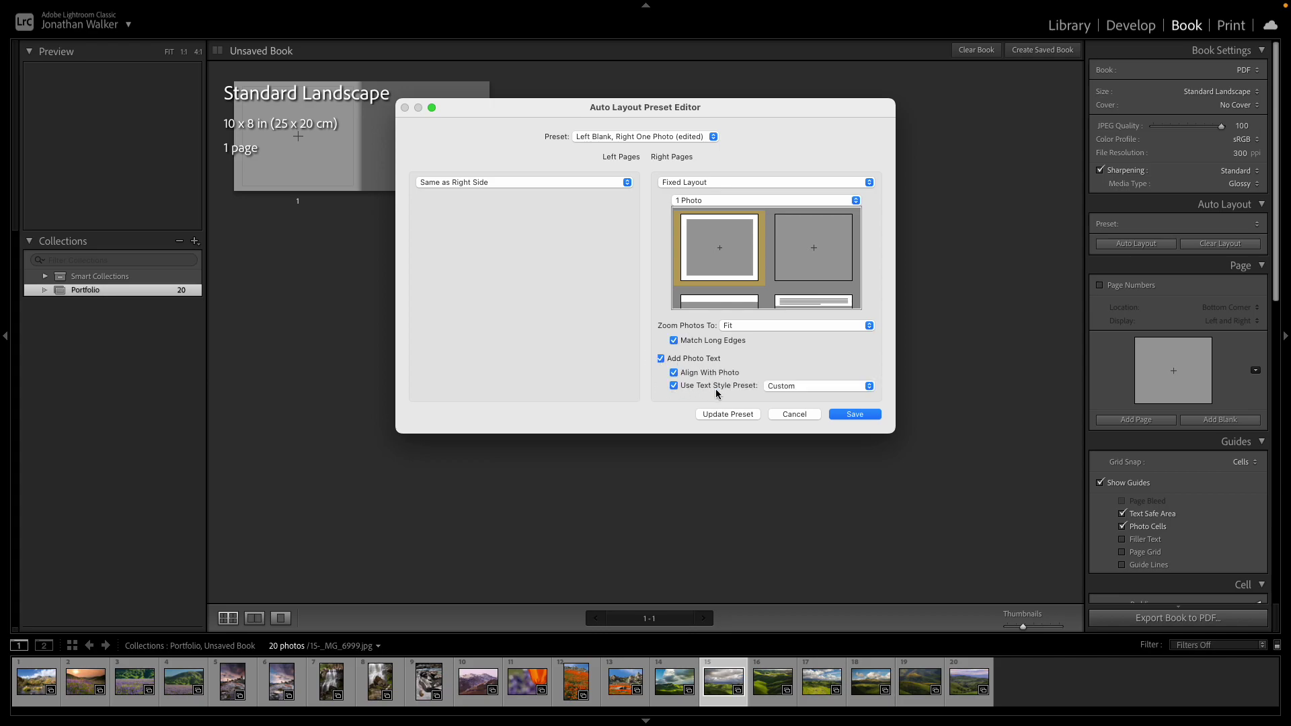
{"action": "left_click", "coordinate": [844, 387]}
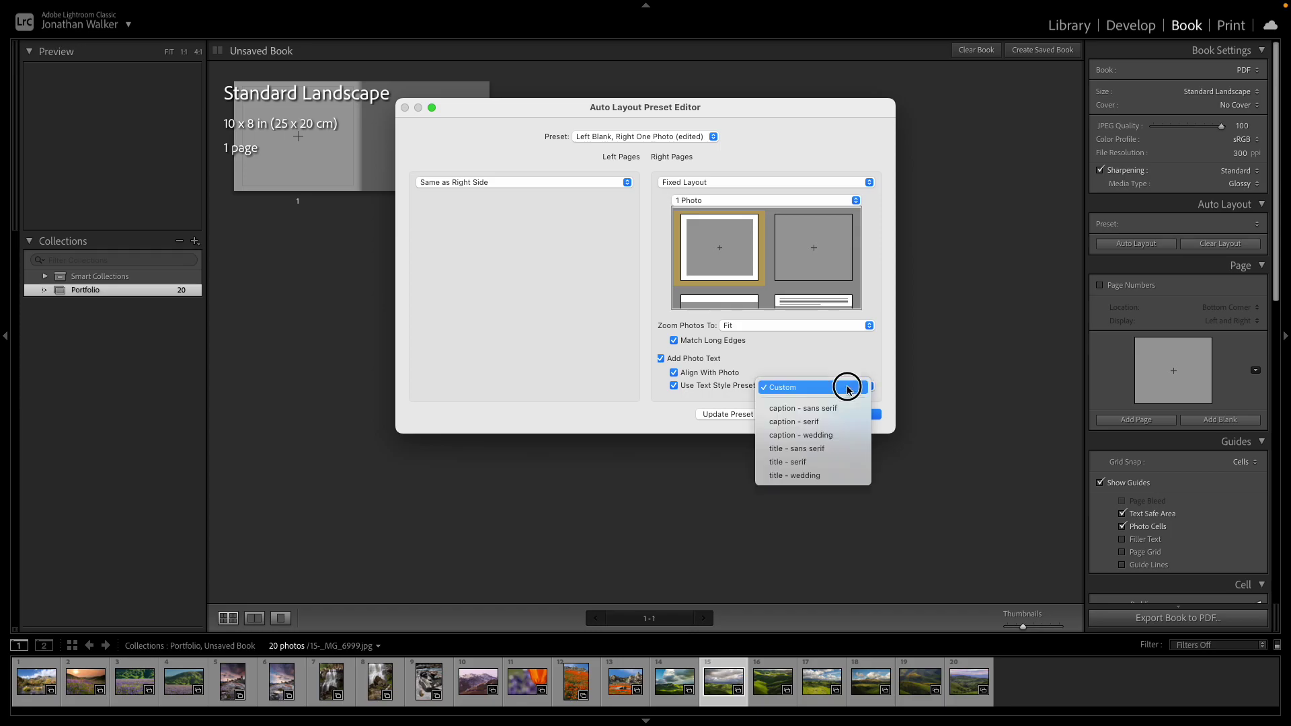
{"action": "left_click", "coordinate": [780, 388]}
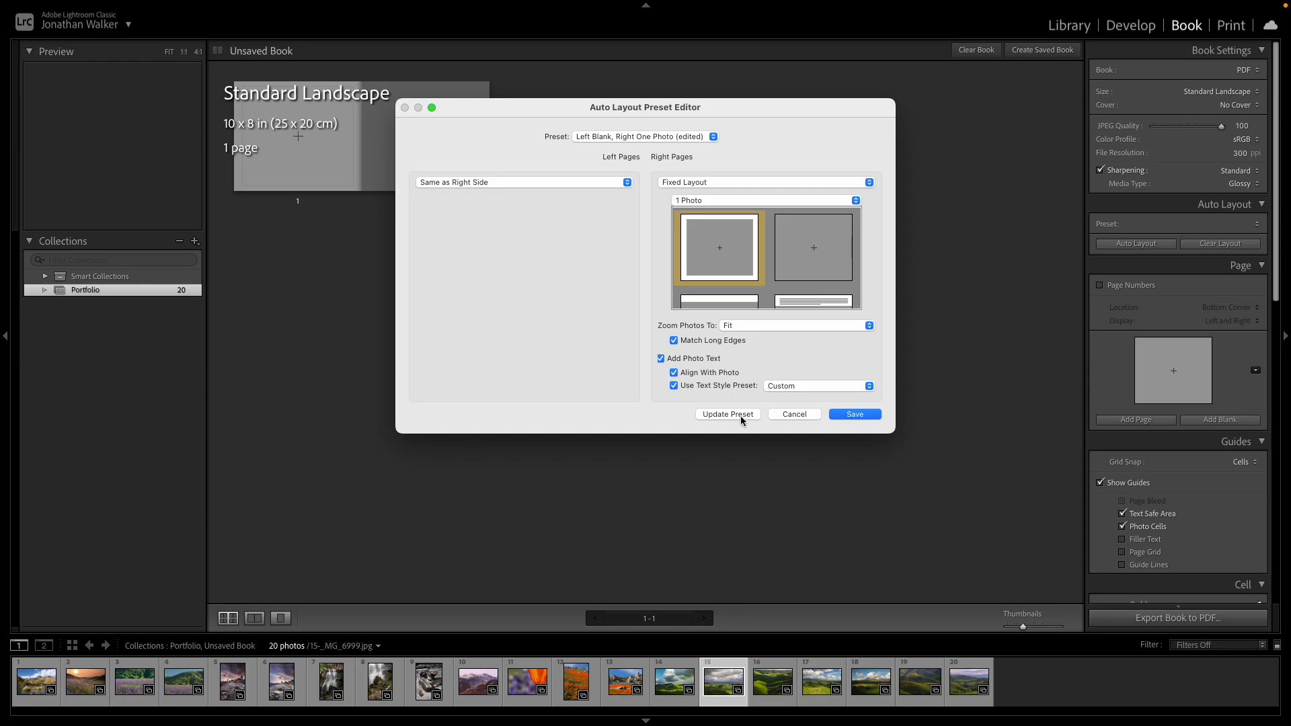
- Save the layout as a new preset named Portfolio and apply auto layout to the book
{"action": "left_click", "coordinate": [852, 416]}
{"action": "type", "text": "Portfolio"}
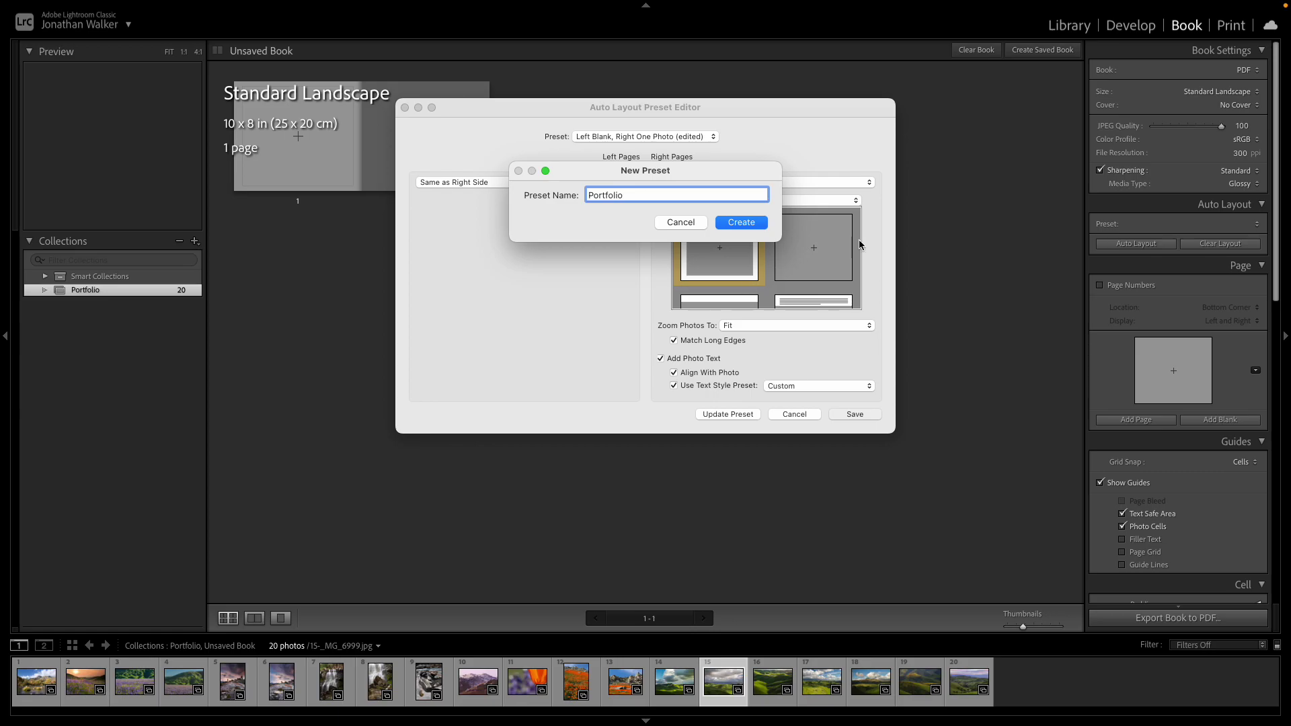
{"action": "left_click", "coordinate": [756, 228]}
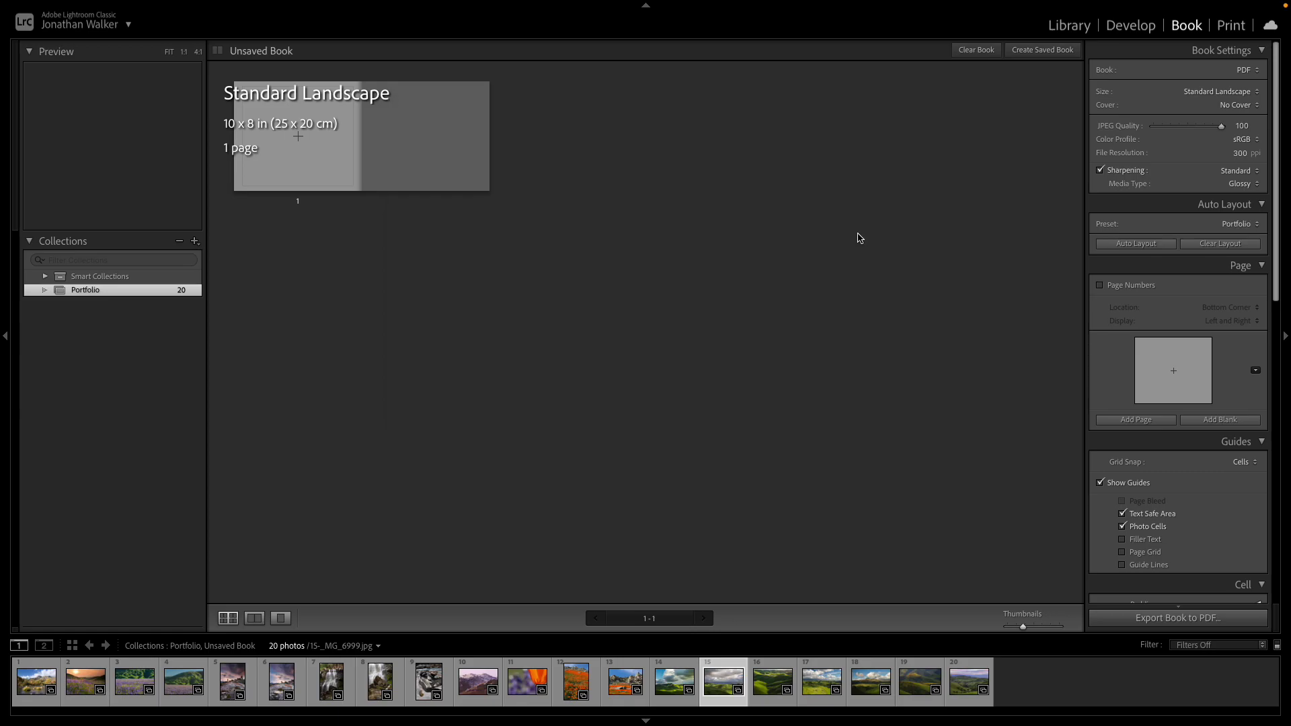
{"action": "left_click", "coordinate": [1135, 244]}
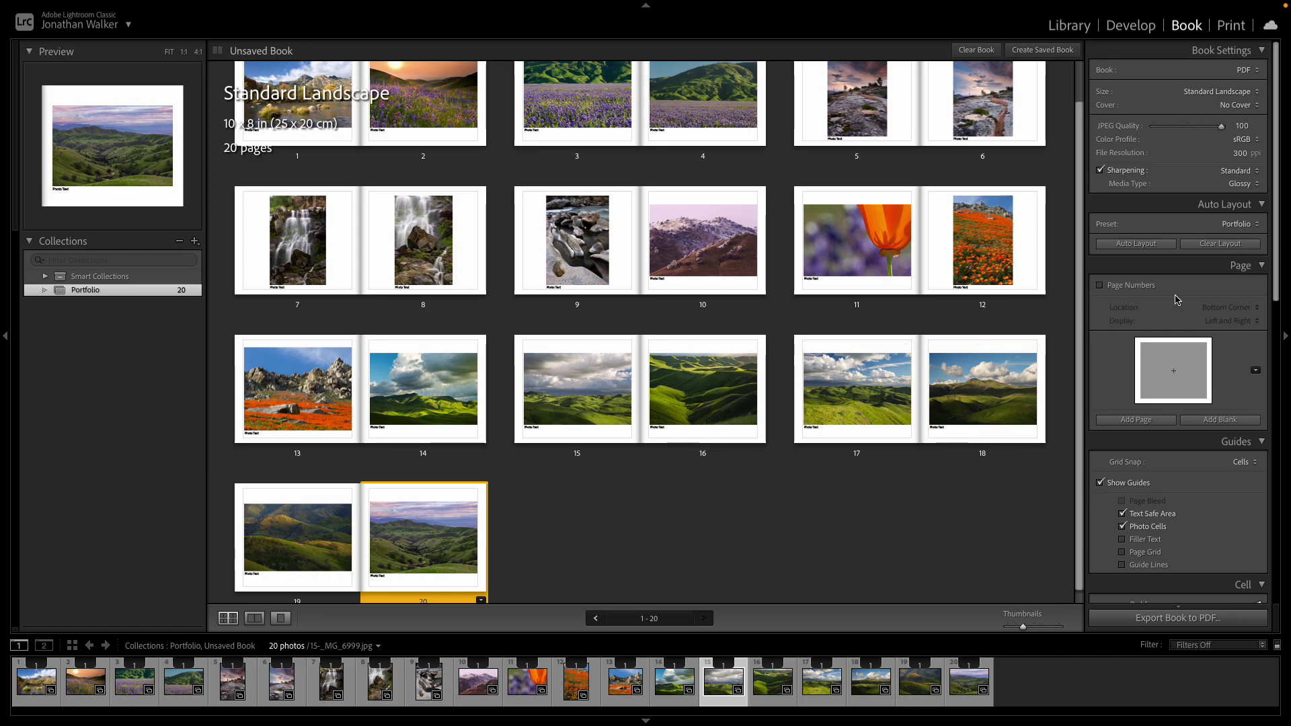
- Review the available page templates and the guides, cell, text and type settings for the book
{"action": "scroll", "coordinate": [1194, 304], "scroll_direction": "down", "scroll_amount": 2}
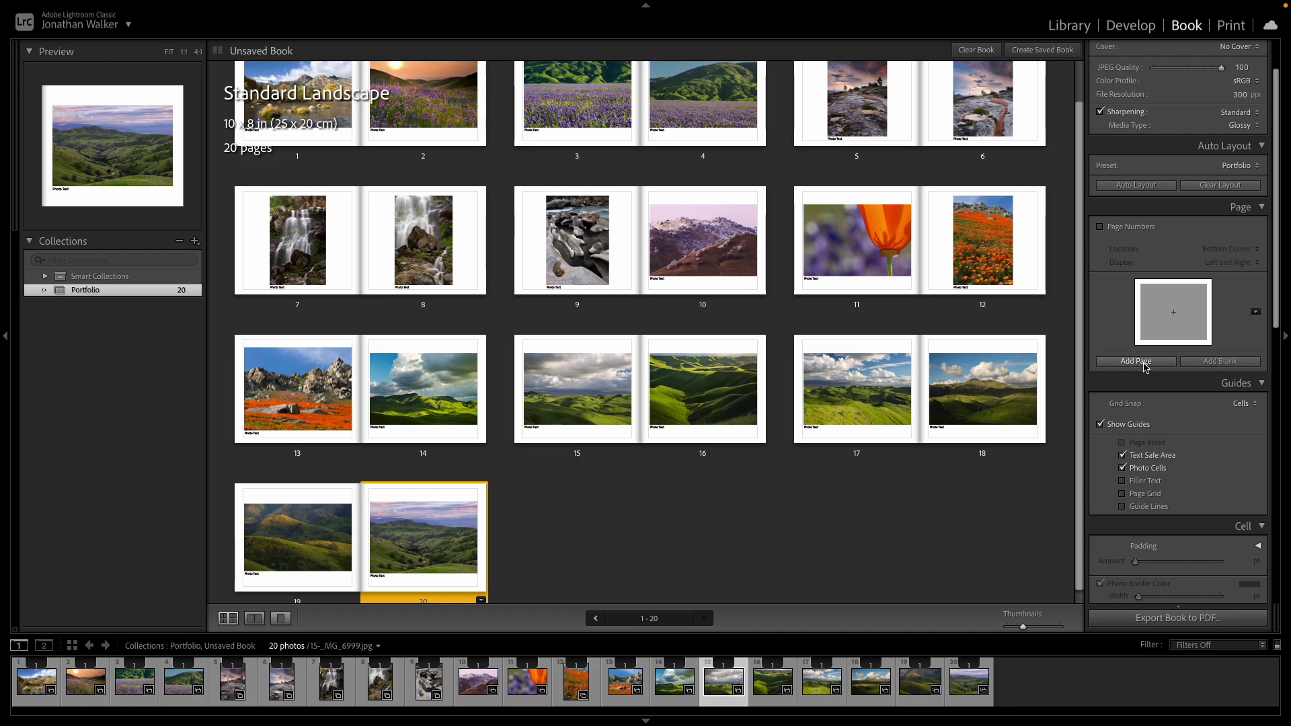
{"action": "left_click", "coordinate": [1255, 312]}
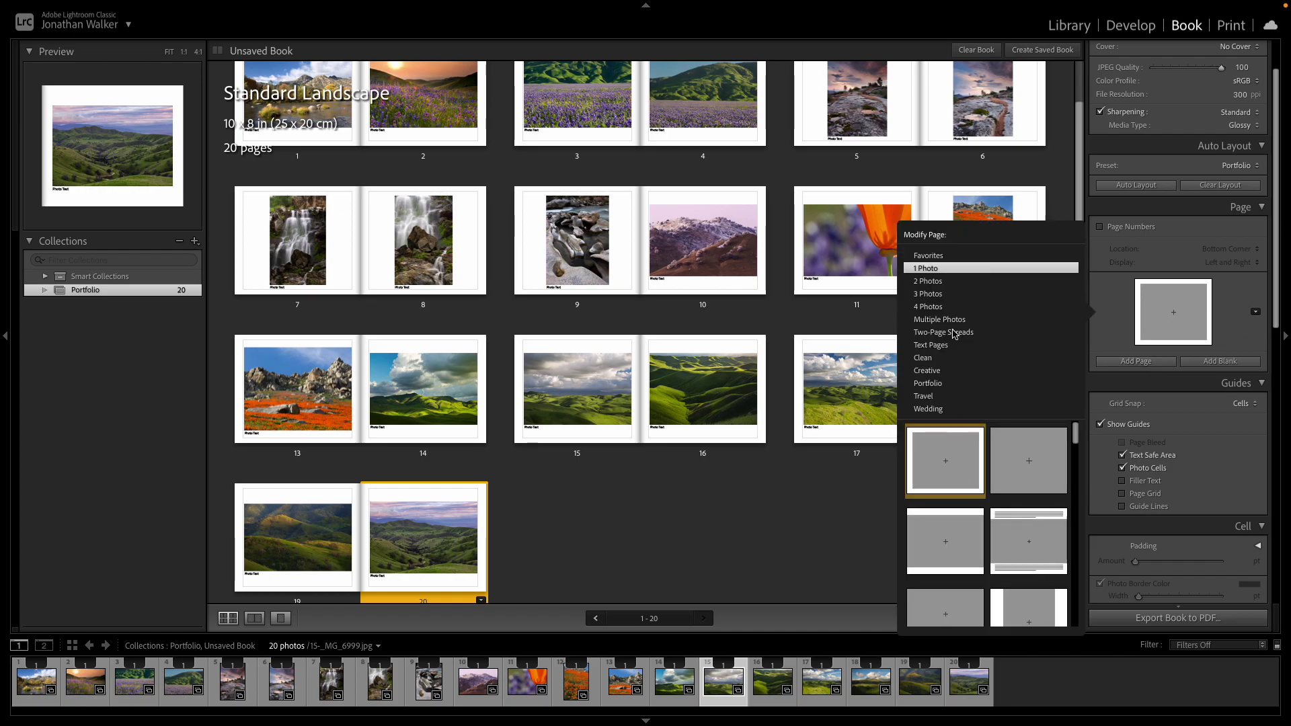
{"action": "left_click", "coordinate": [1192, 368]}
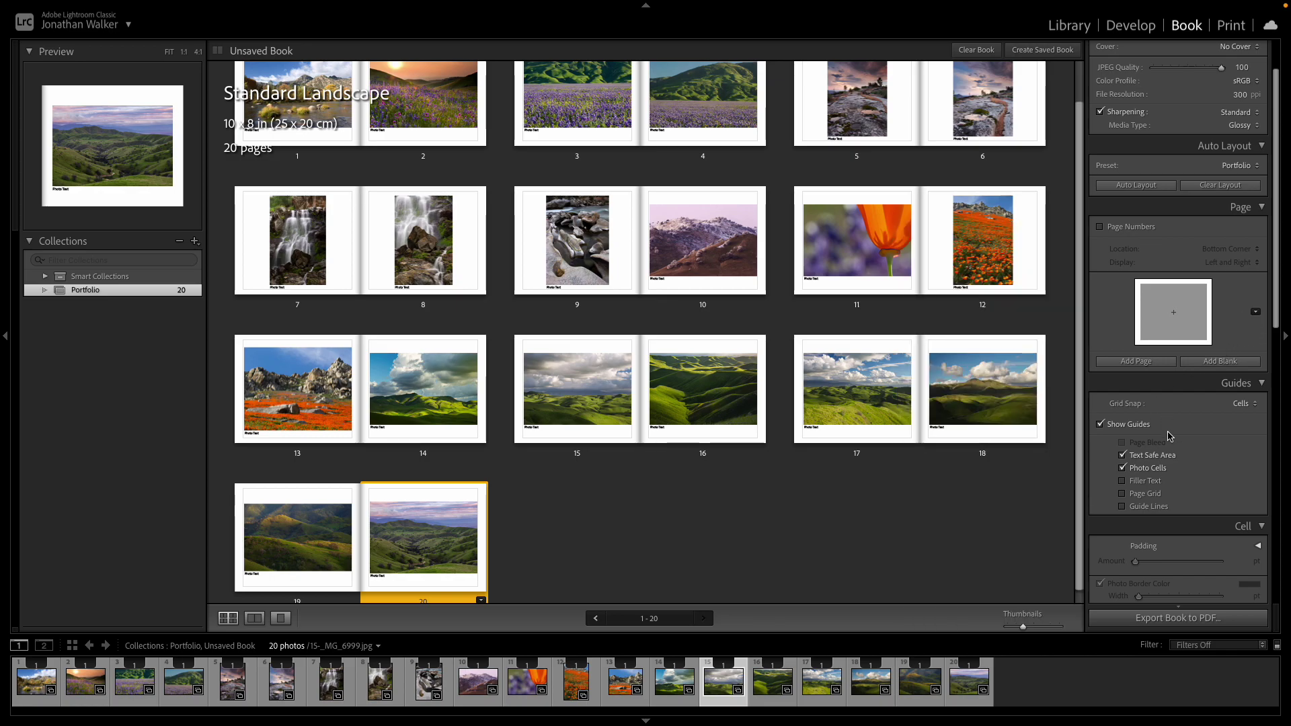
{"action": "scroll", "coordinate": [1191, 442], "scroll_direction": "down", "scroll_amount": 3}
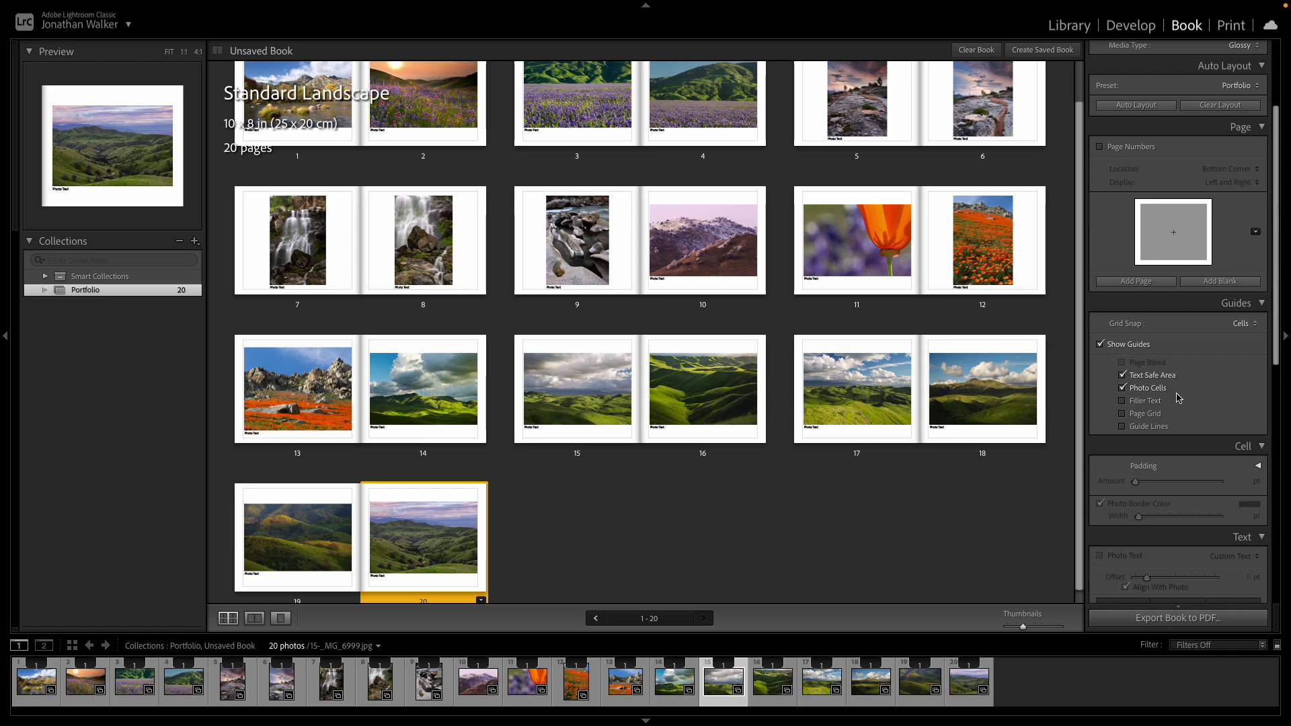
{"action": "scroll", "coordinate": [1191, 398], "scroll_direction": "down", "scroll_amount": 2}
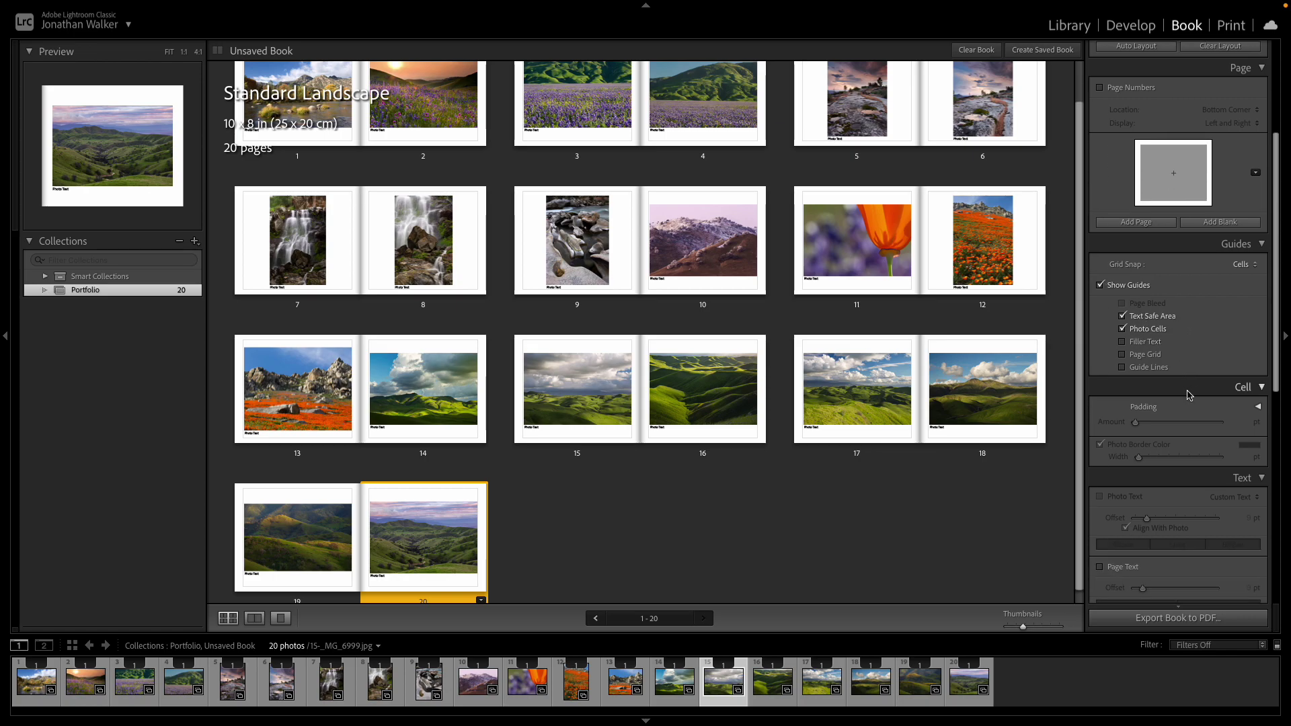
{"action": "scroll", "coordinate": [1191, 395], "scroll_direction": "down", "scroll_amount": 3}
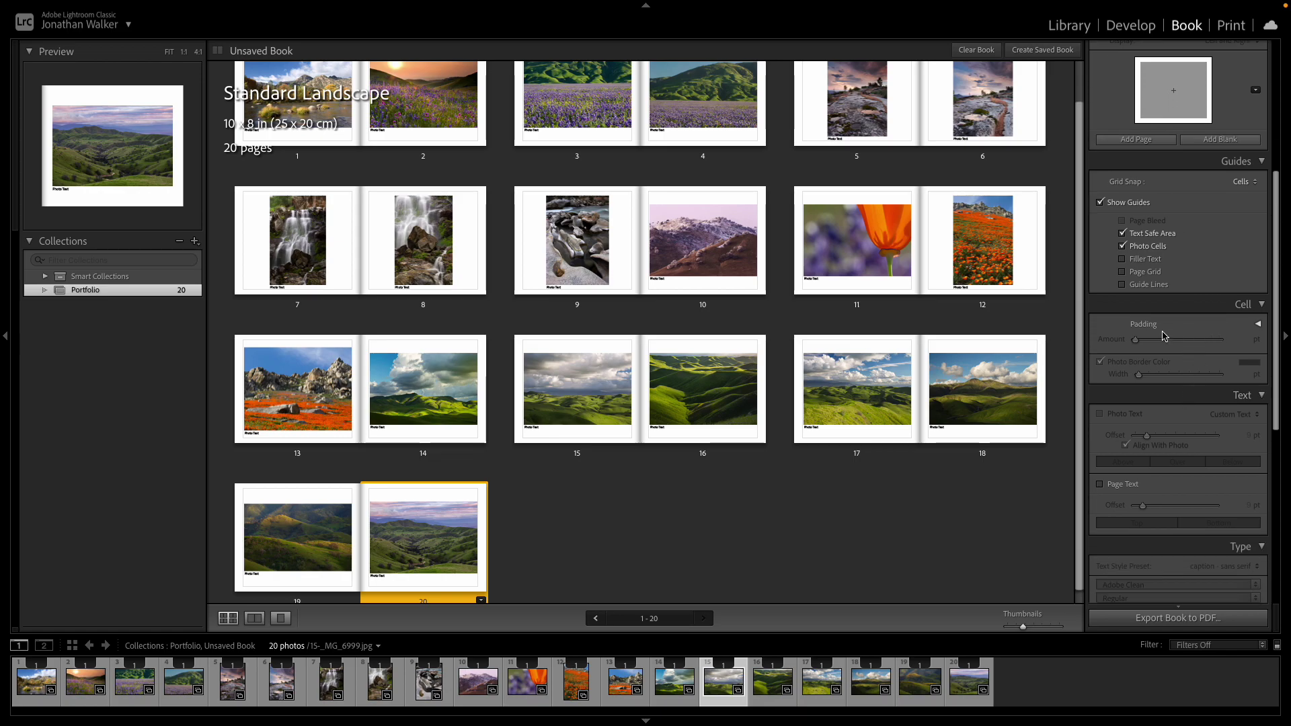
{"action": "scroll", "coordinate": [1207, 374], "scroll_direction": "down", "scroll_amount": 3}
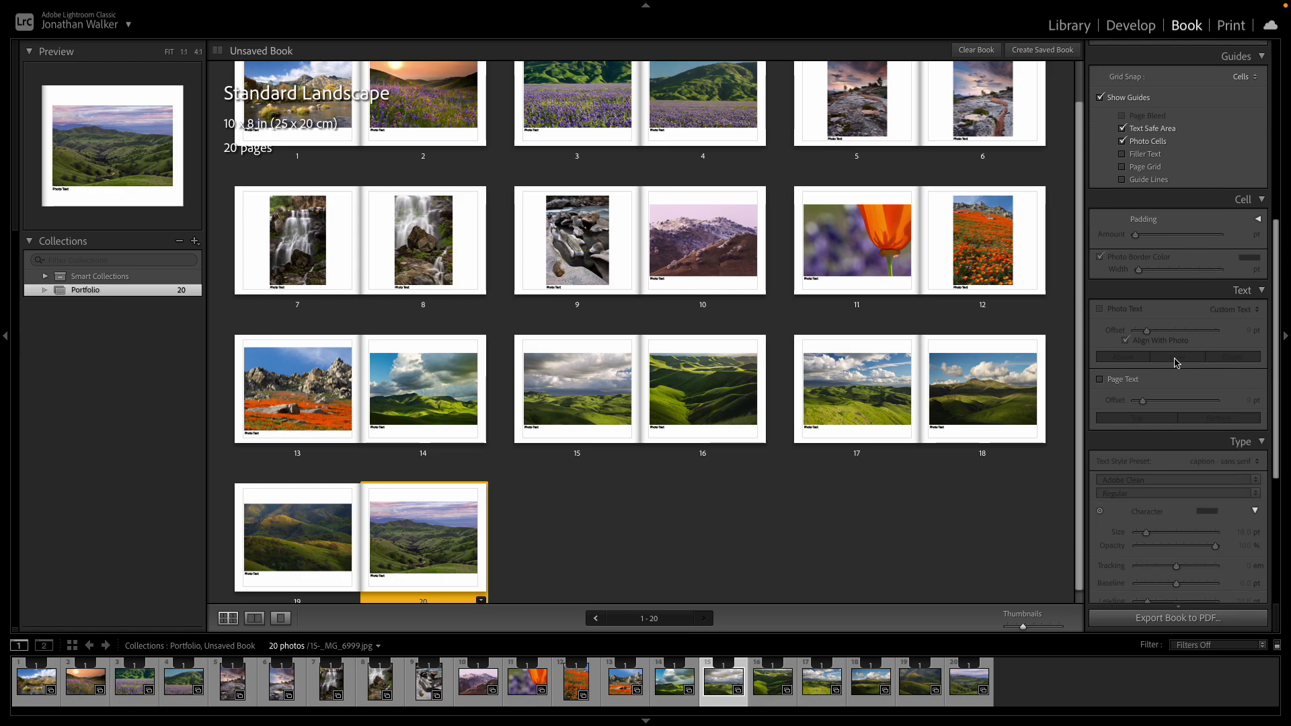
{"action": "scroll", "coordinate": [1175, 363], "scroll_direction": "down", "scroll_amount": 3}
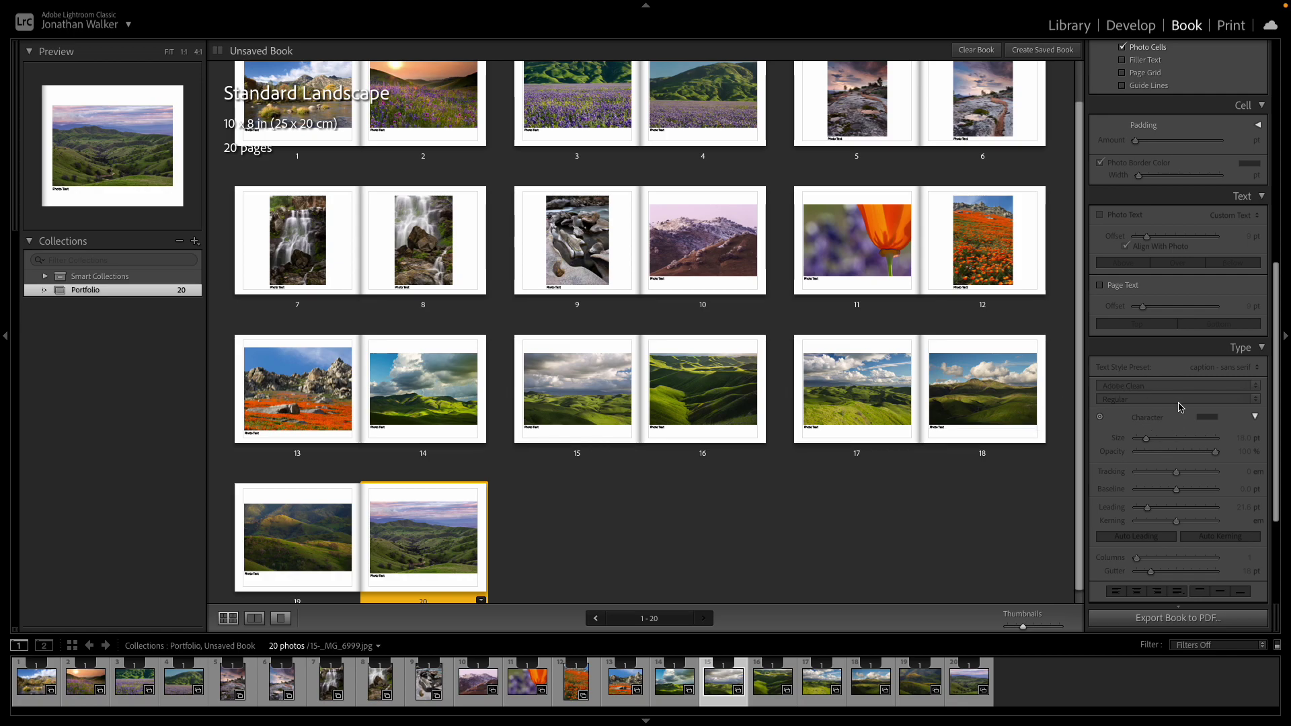
- Select the photo text on page 18 and set its font to Adobe Garamond Pro, keeping the size at 18 pt
{"action": "left_click", "coordinate": [942, 429]}
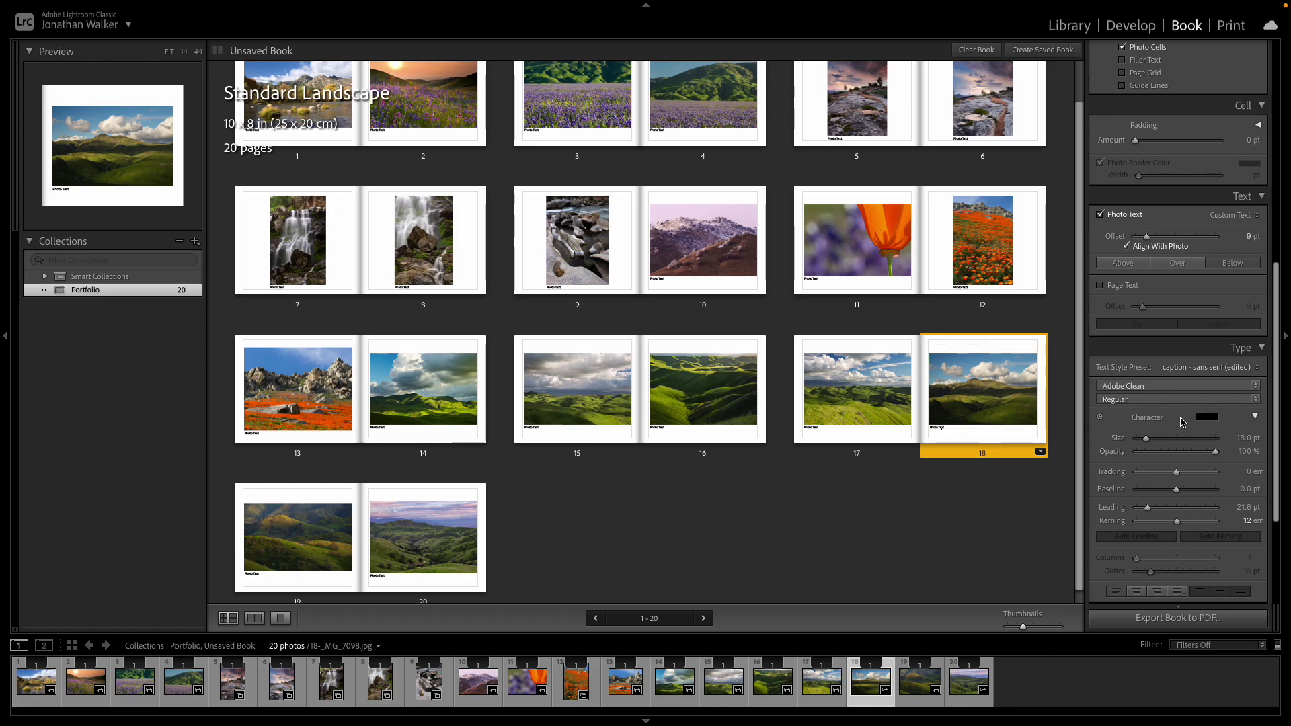
{"action": "scroll", "coordinate": [1182, 421], "scroll_direction": "down", "scroll_amount": 2}
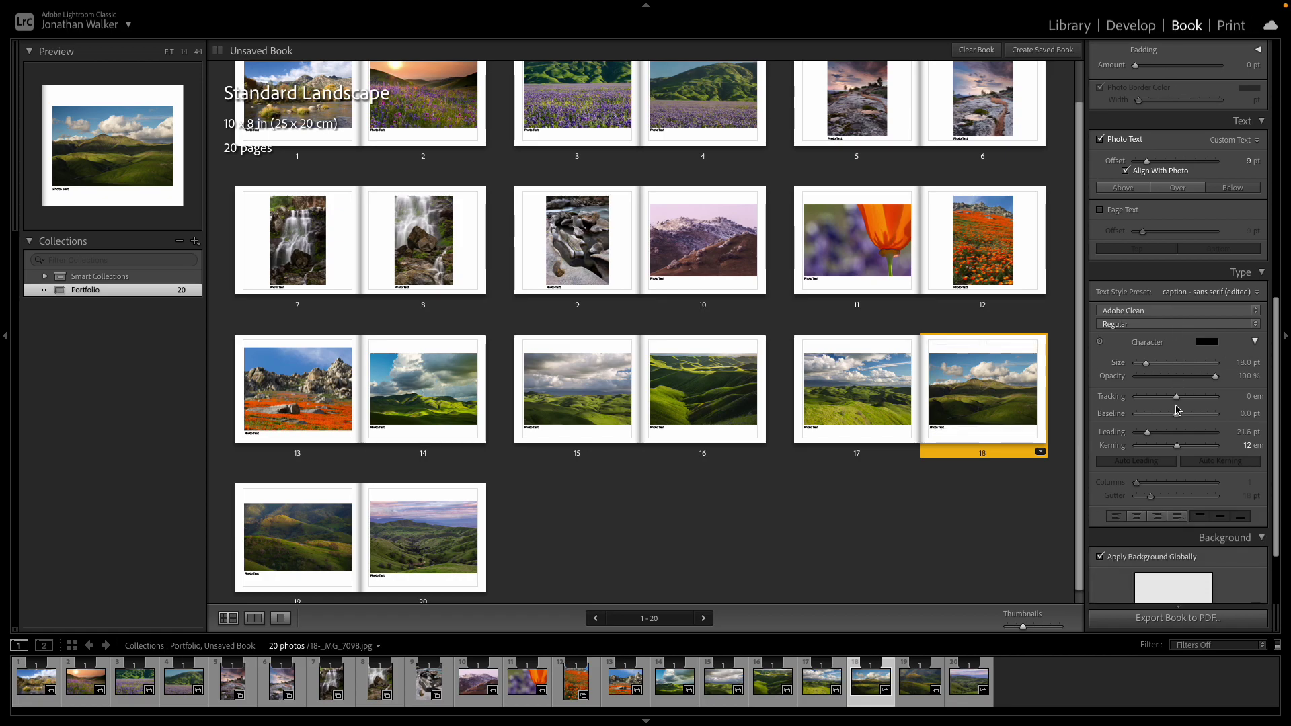
{"action": "left_click", "coordinate": [1149, 312]}
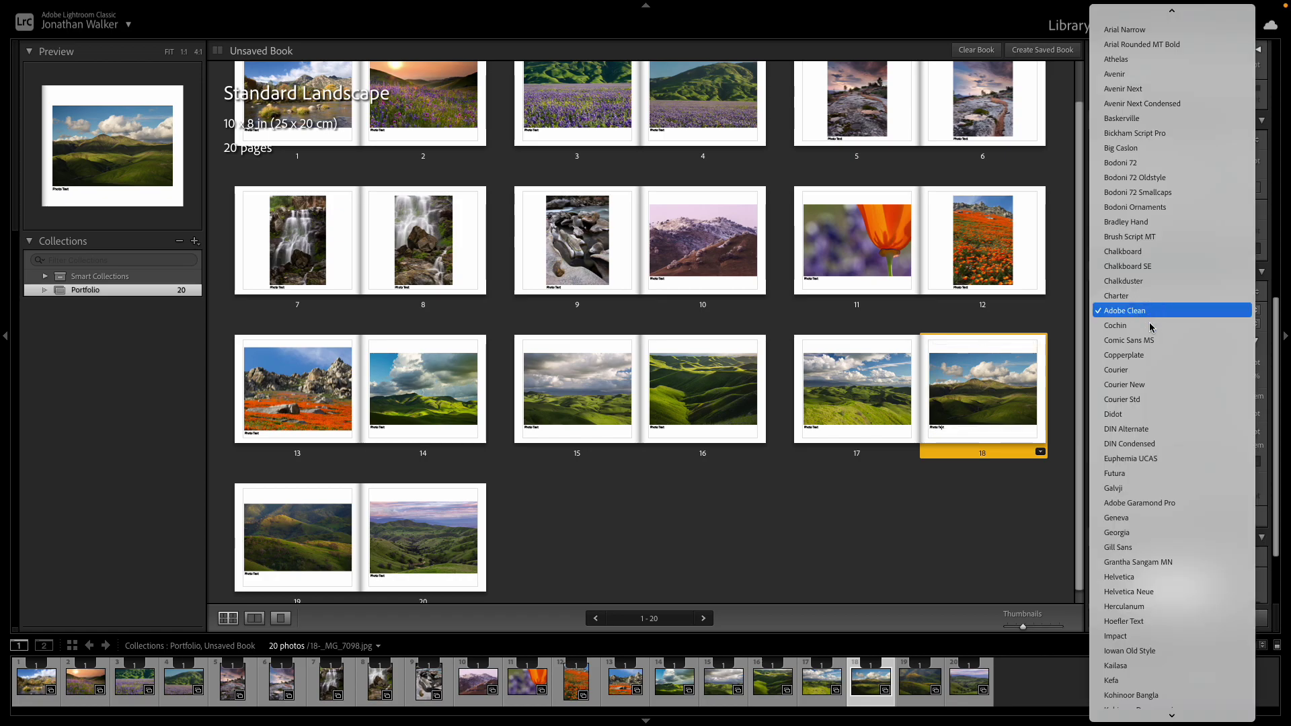
{"action": "left_click", "coordinate": [1167, 503]}
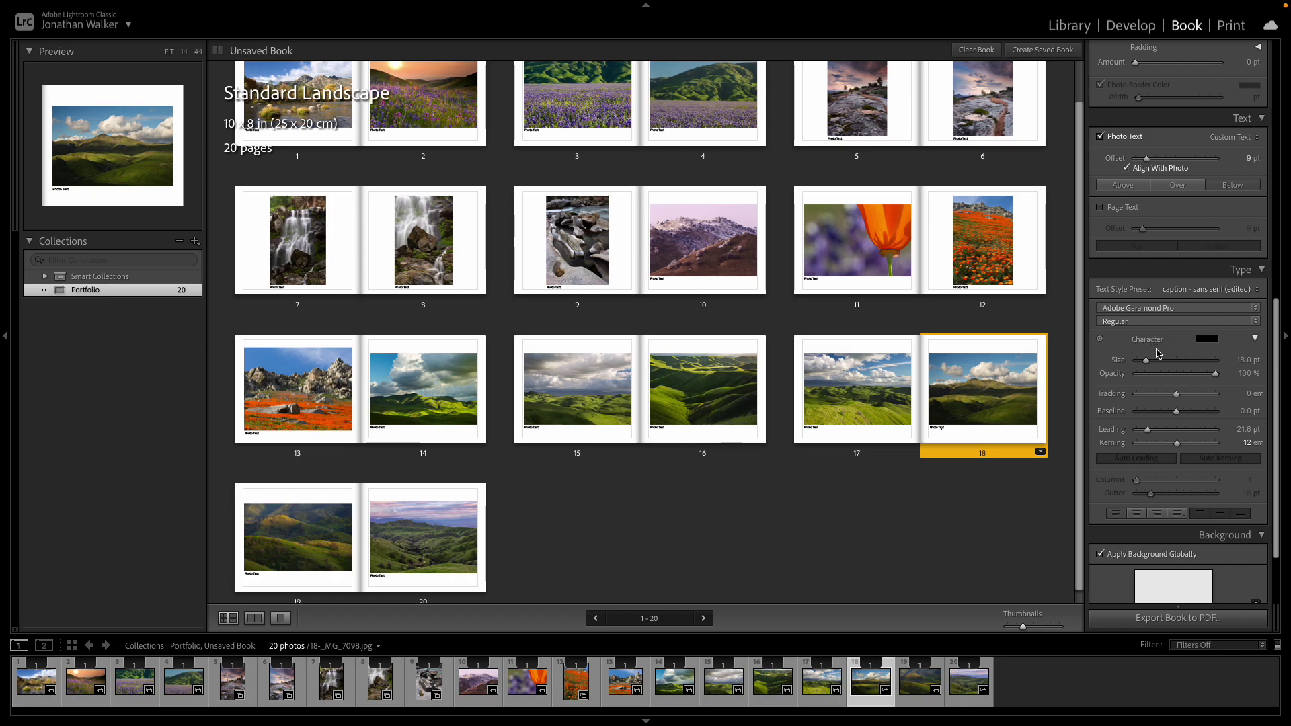
{"action": "left_click", "coordinate": [1243, 361]}
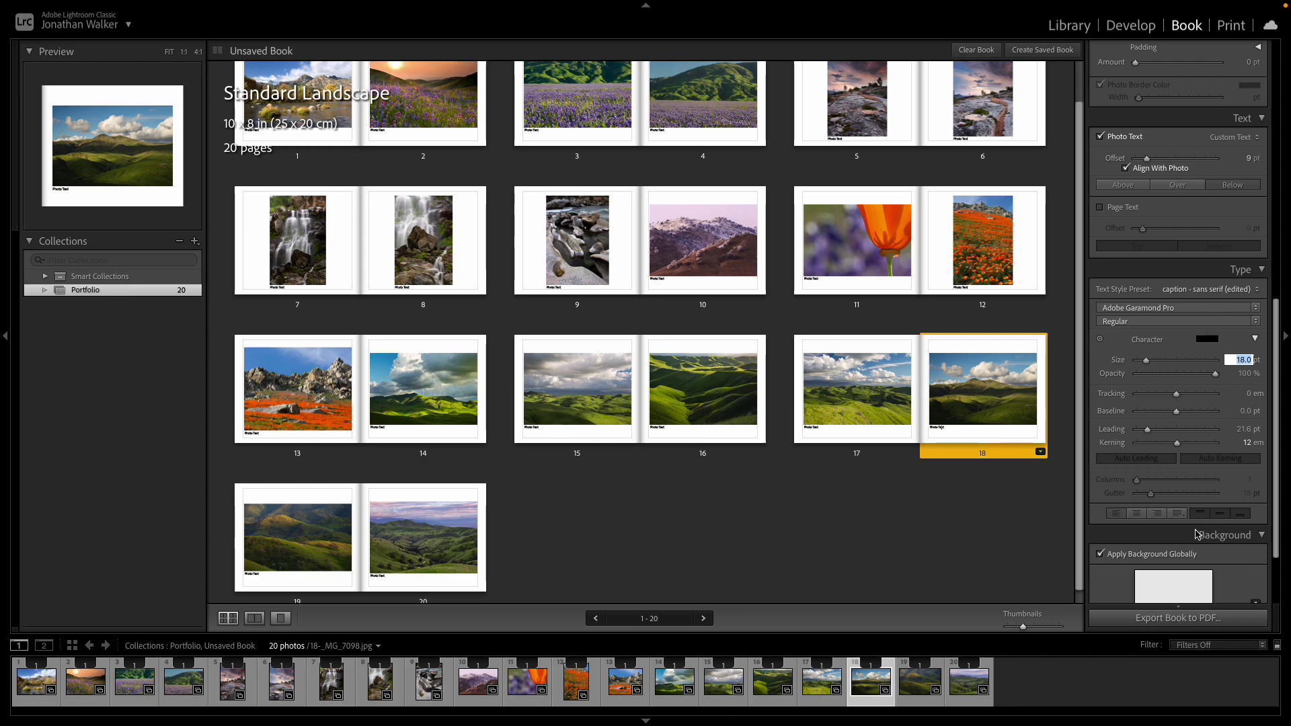
{"action": "left_click", "coordinate": [1142, 515]}
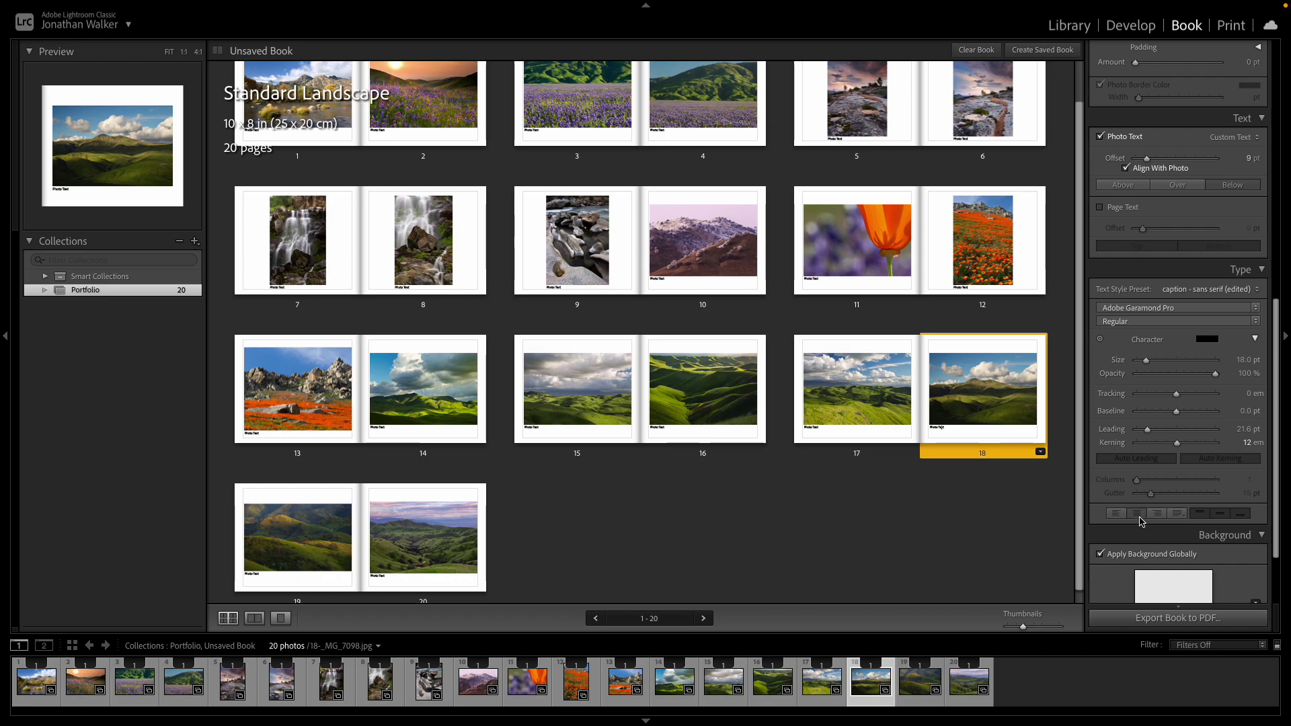
- Save the current type settings as a new text style preset named Portfolio
{"action": "left_click", "coordinate": [1244, 291]}
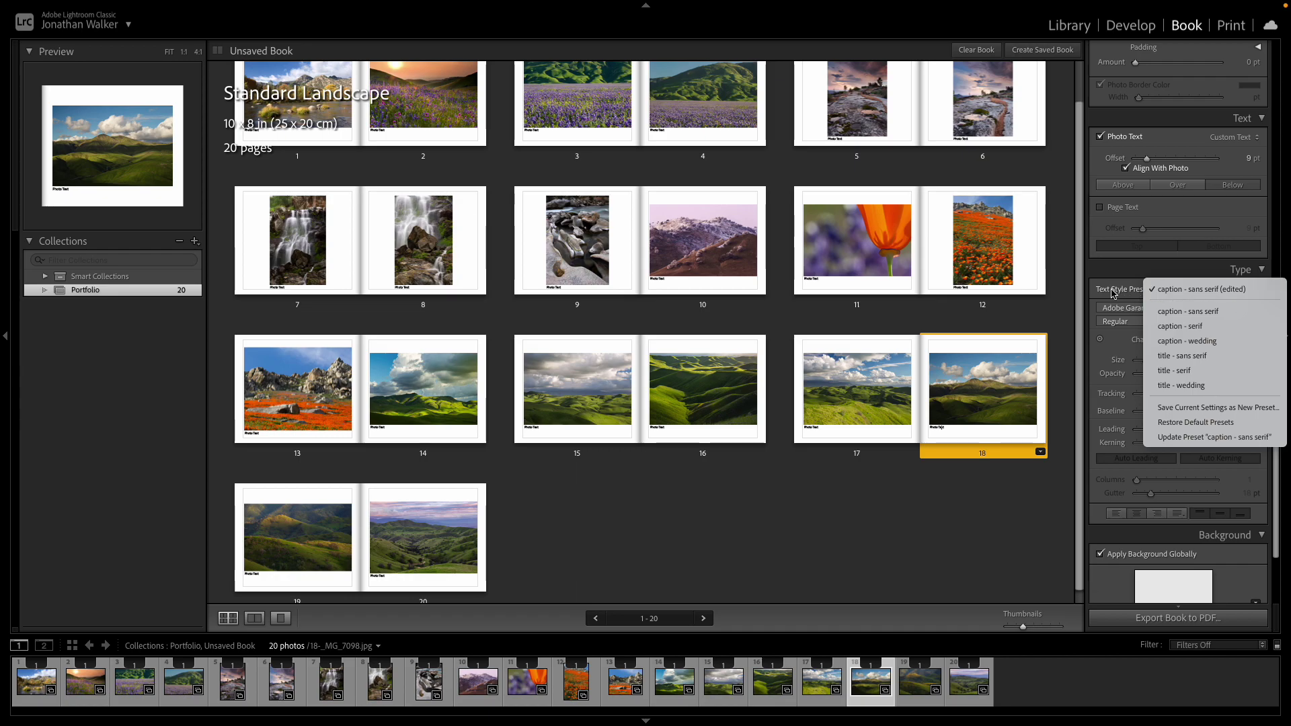
{"action": "left_click", "coordinate": [1244, 293]}
{"action": "left_click", "coordinate": [1232, 298]}
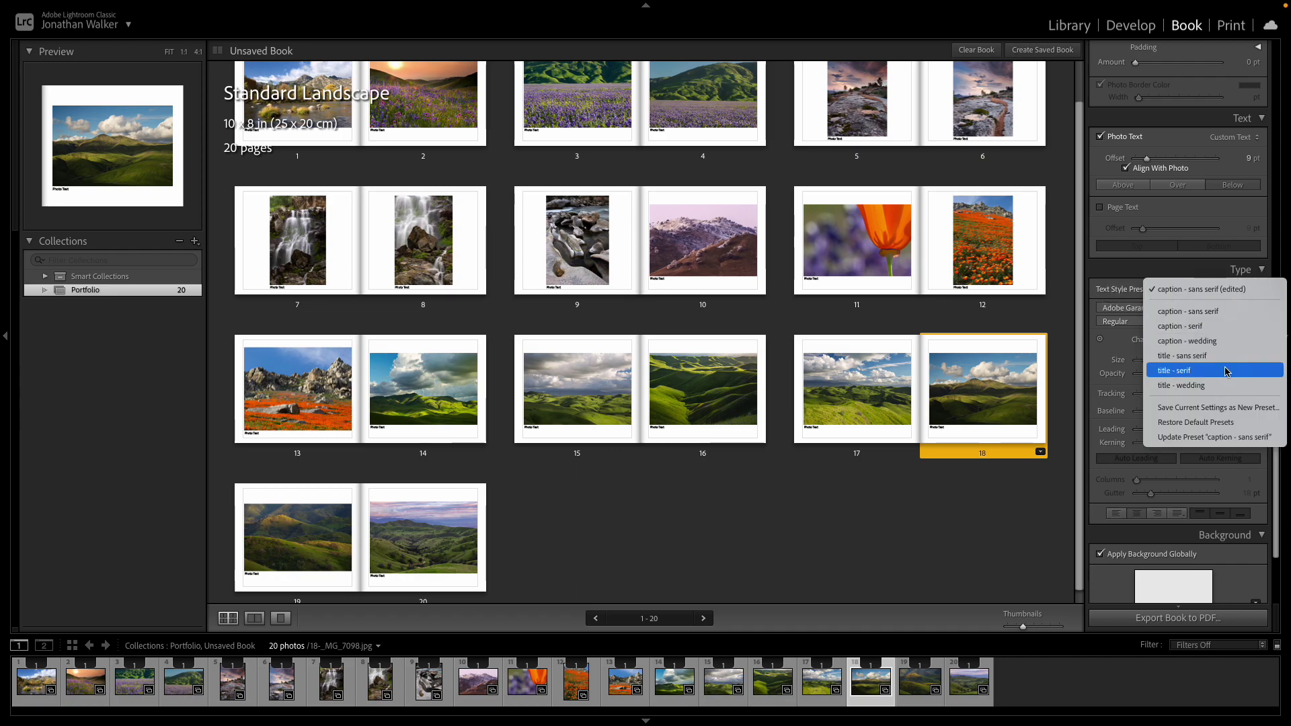
{"action": "left_click", "coordinate": [1224, 408]}
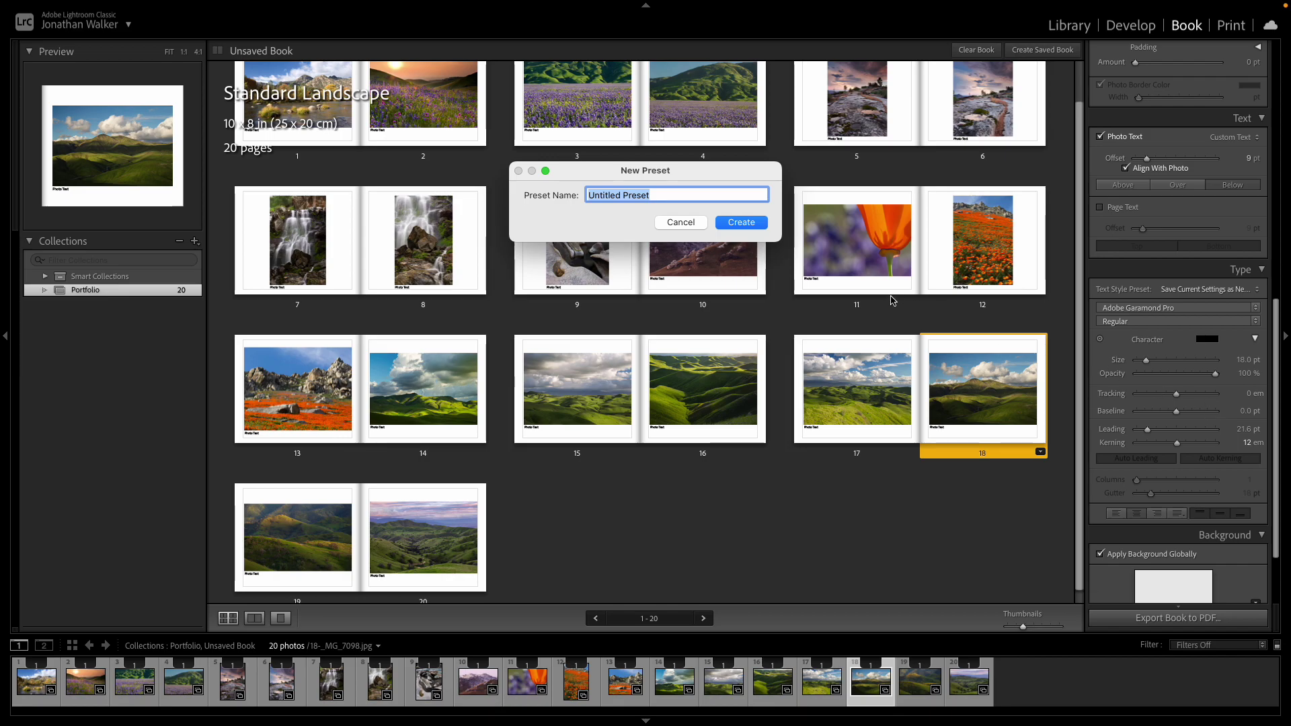
{"action": "type", "text": "Portfolio"}
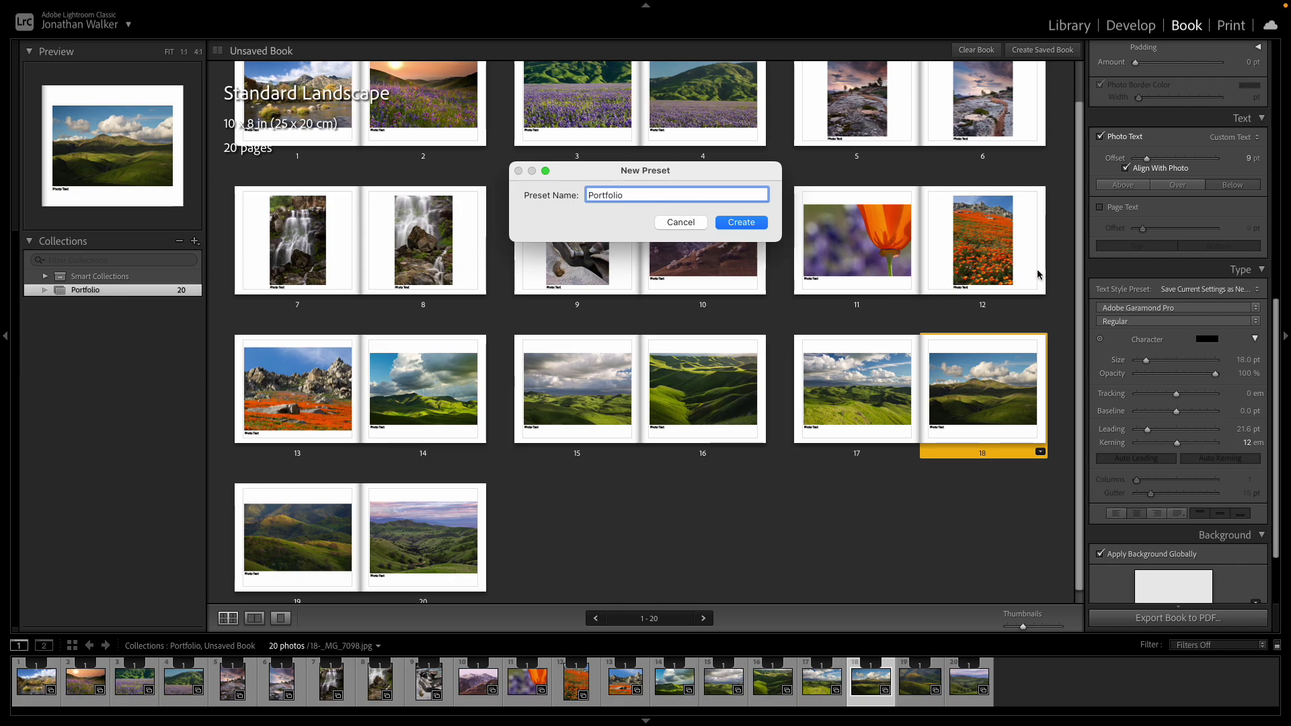
{"action": "left_click", "coordinate": [748, 223]}
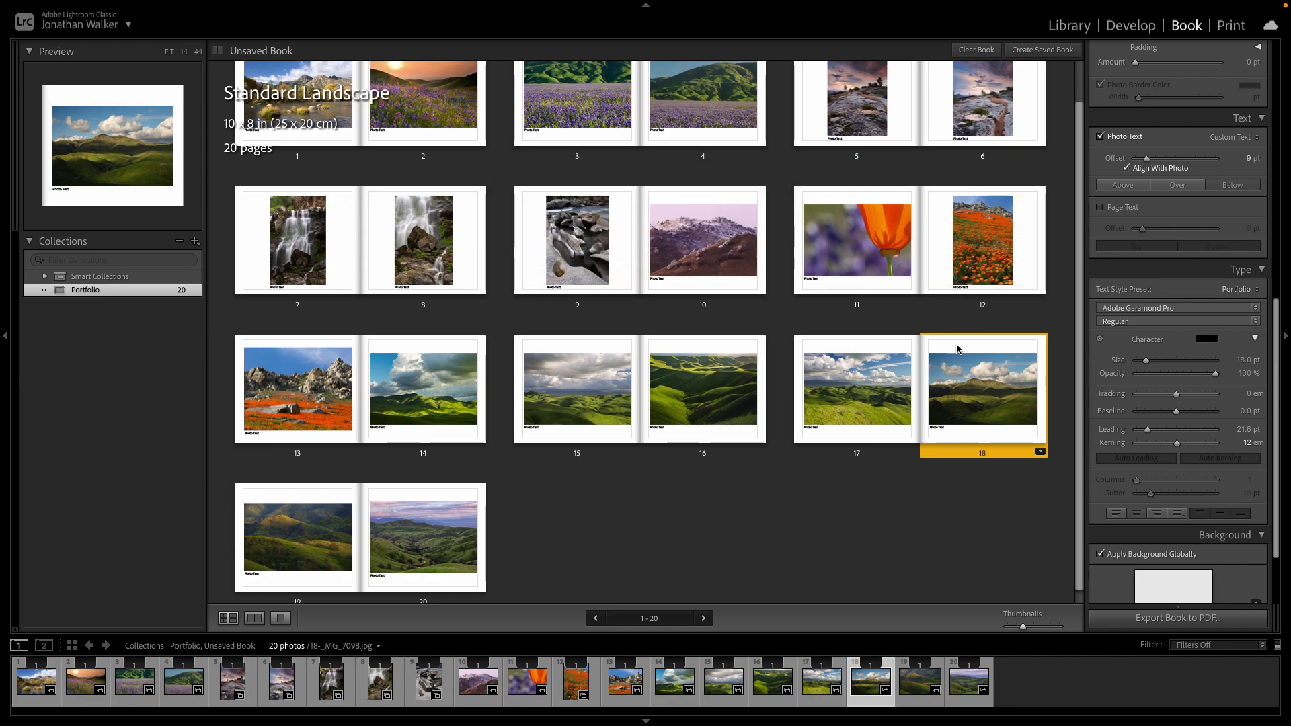
- Clear the current auto layout from the book
{"action": "scroll", "coordinate": [1183, 411], "scroll_direction": "up", "scroll_amount": 5}
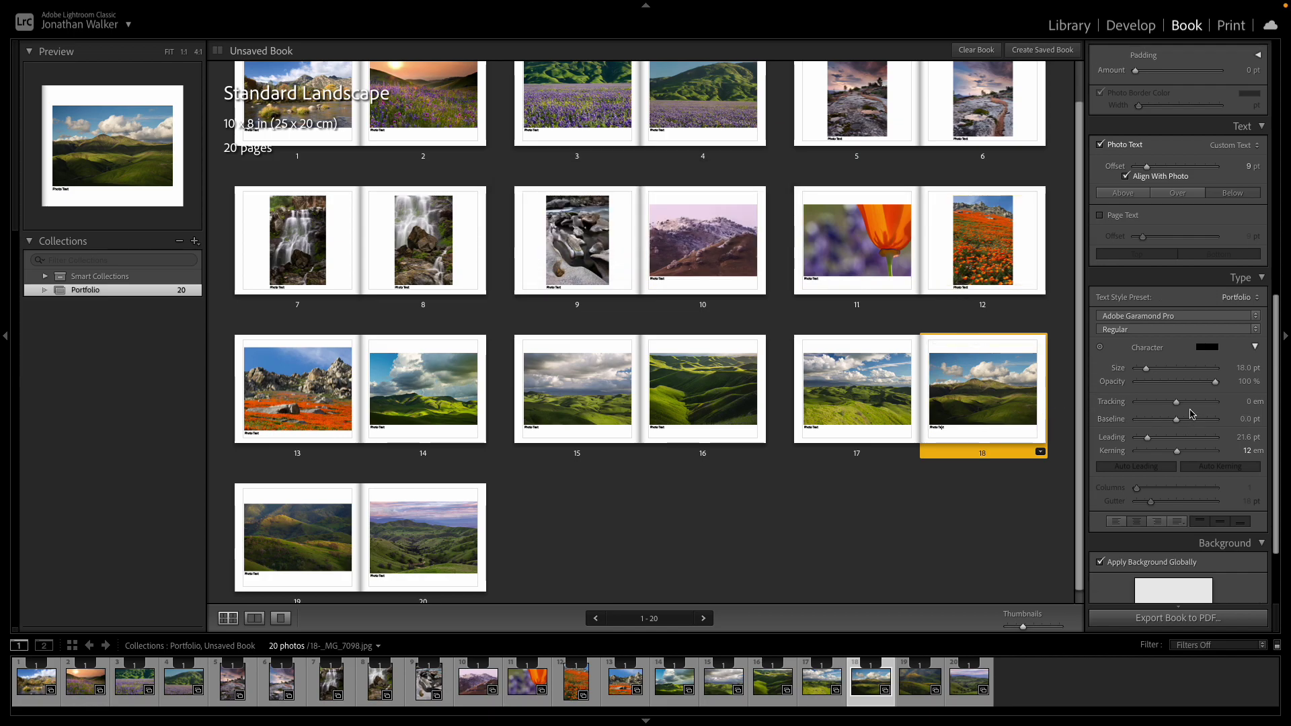
{"action": "scroll", "coordinate": [1190, 413], "scroll_direction": "up", "scroll_amount": 7}
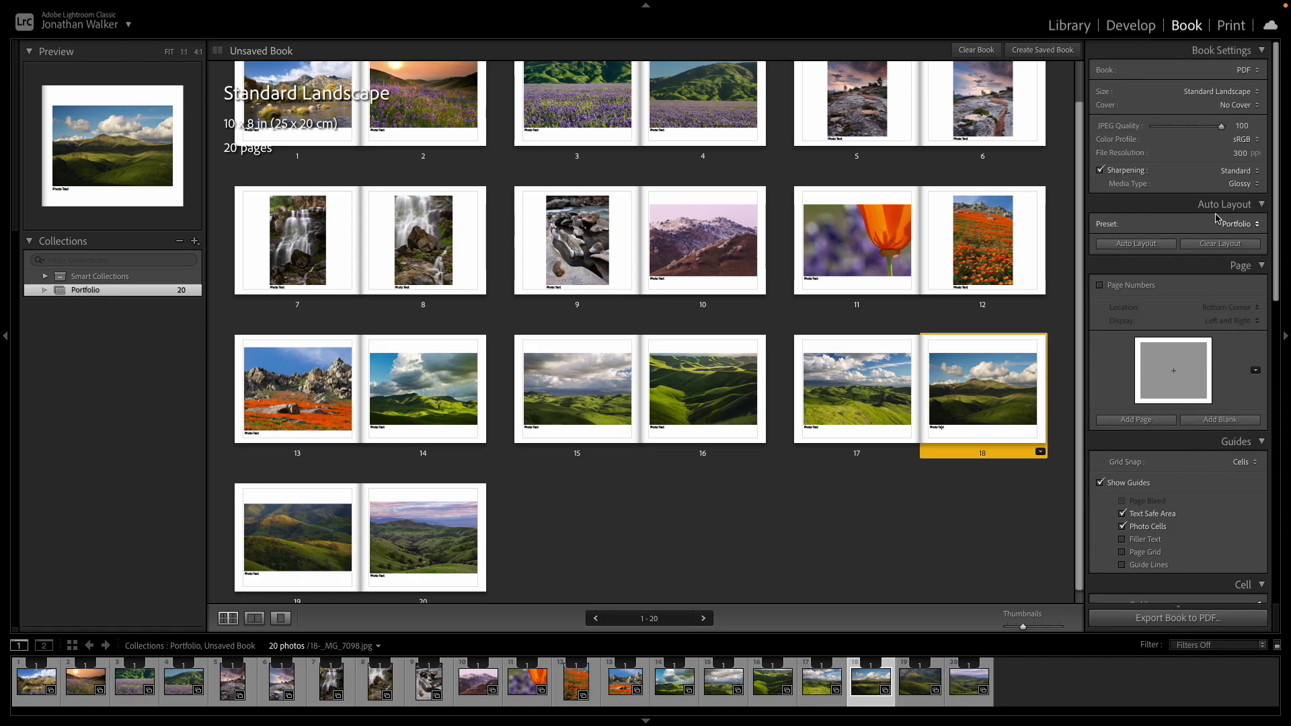
{"action": "left_click", "coordinate": [1205, 245]}
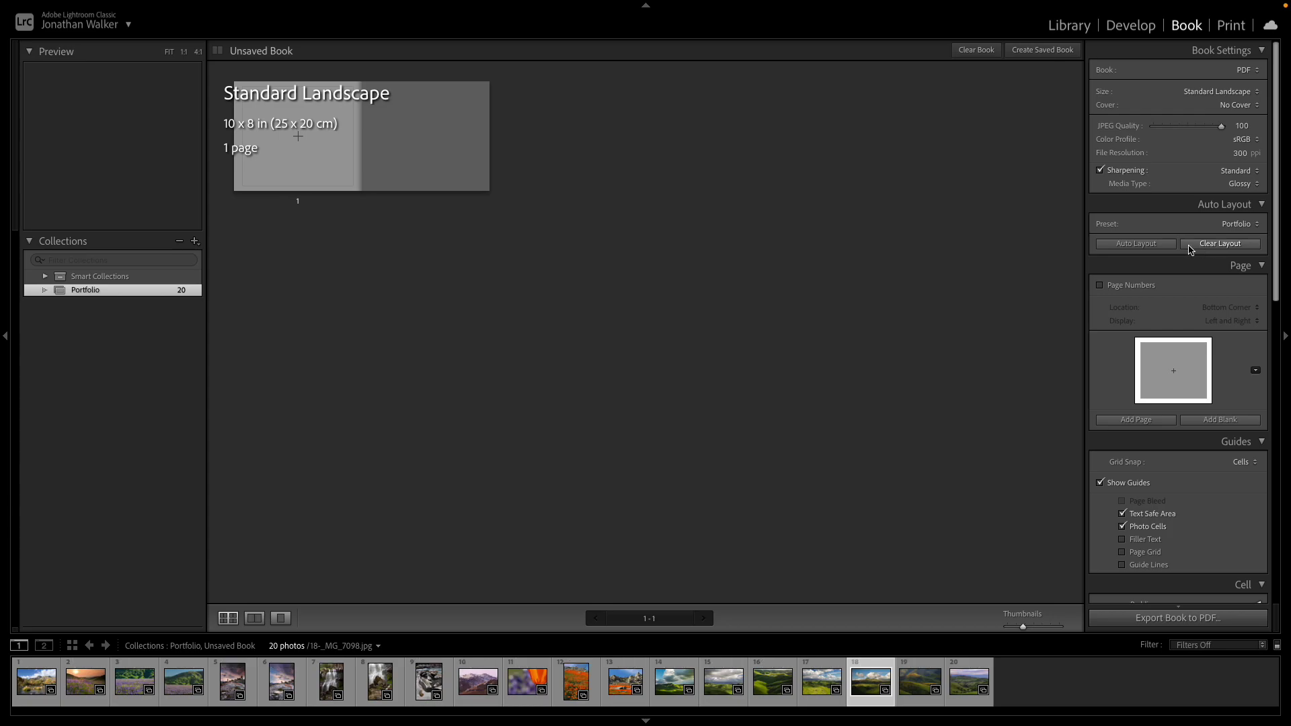
- Edit the Portfolio auto layout preset to use the Portfolio text style preset, and update the preset
{"action": "left_click", "coordinate": [1232, 226]}
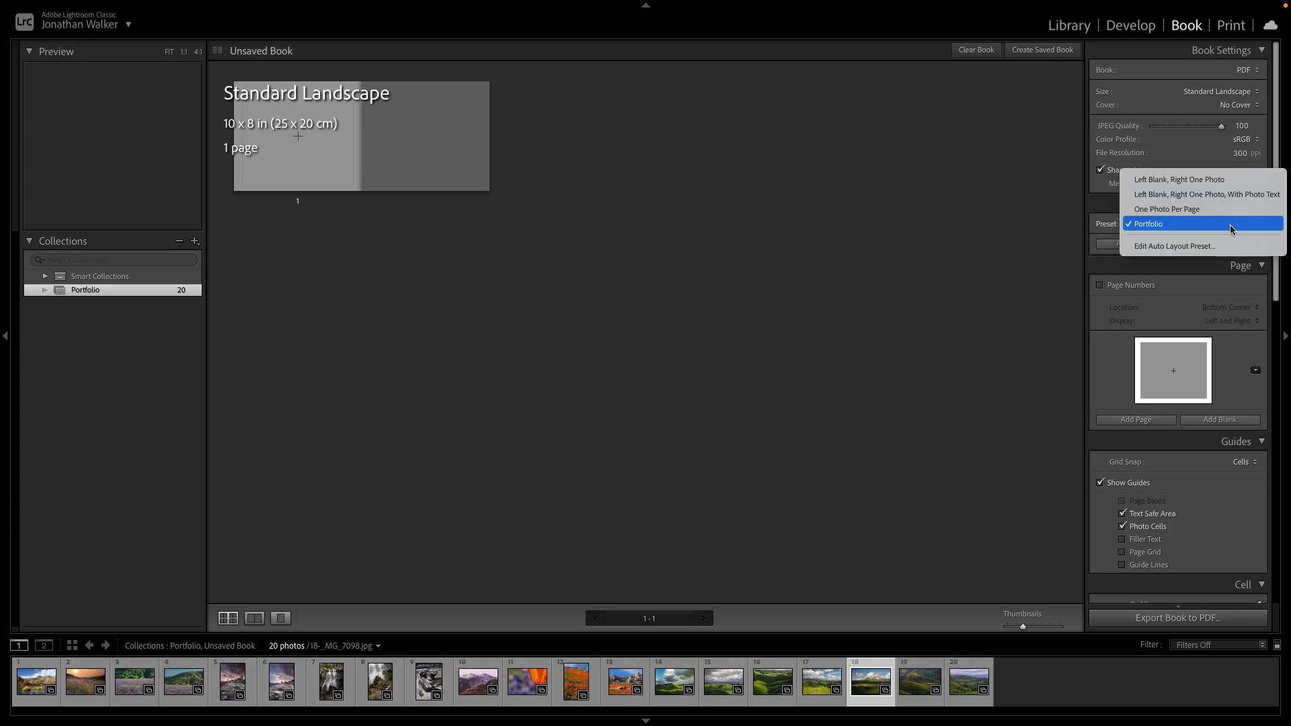
{"action": "left_click", "coordinate": [1170, 246]}
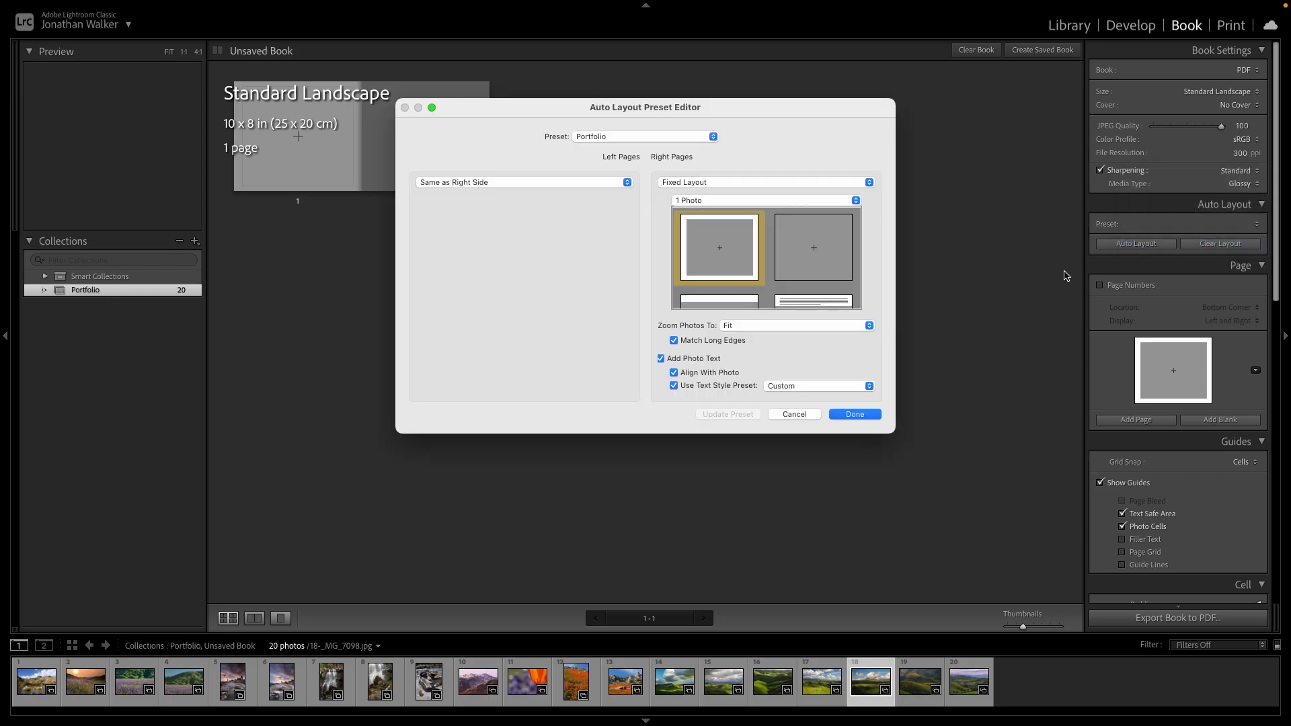
{"action": "left_click", "coordinate": [796, 390]}
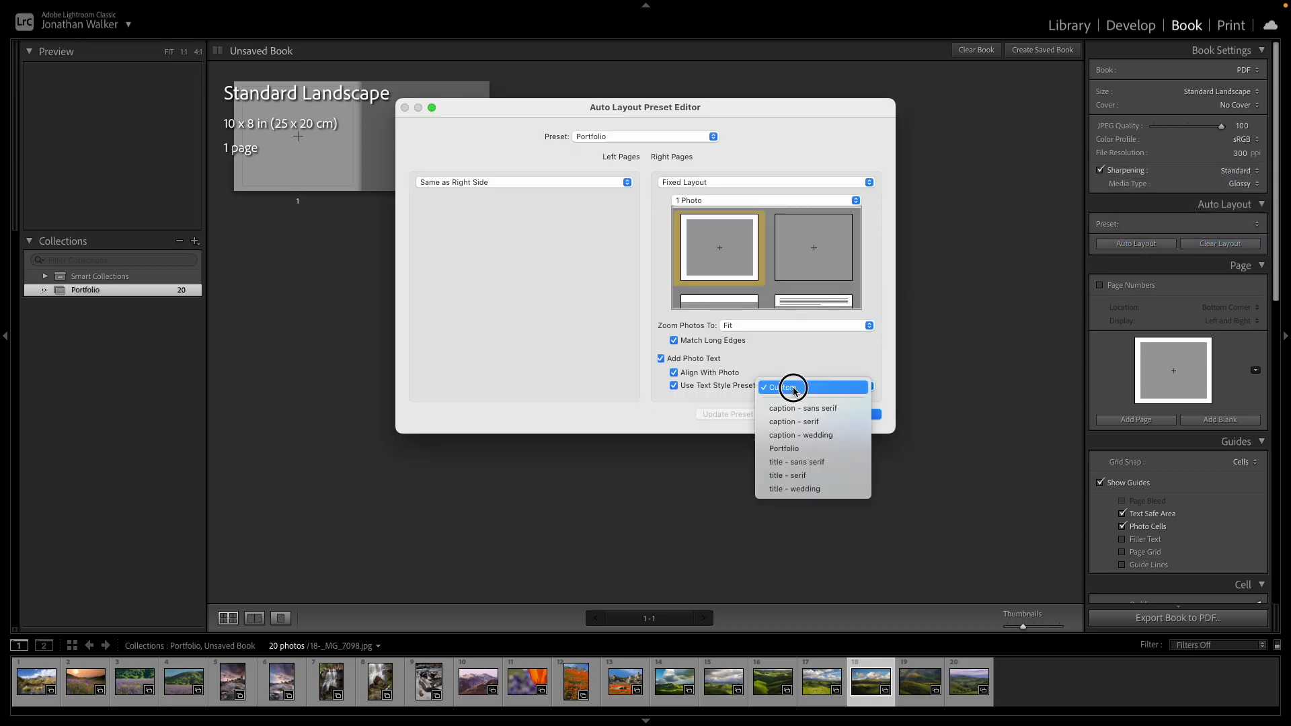
{"action": "left_click", "coordinate": [793, 449]}
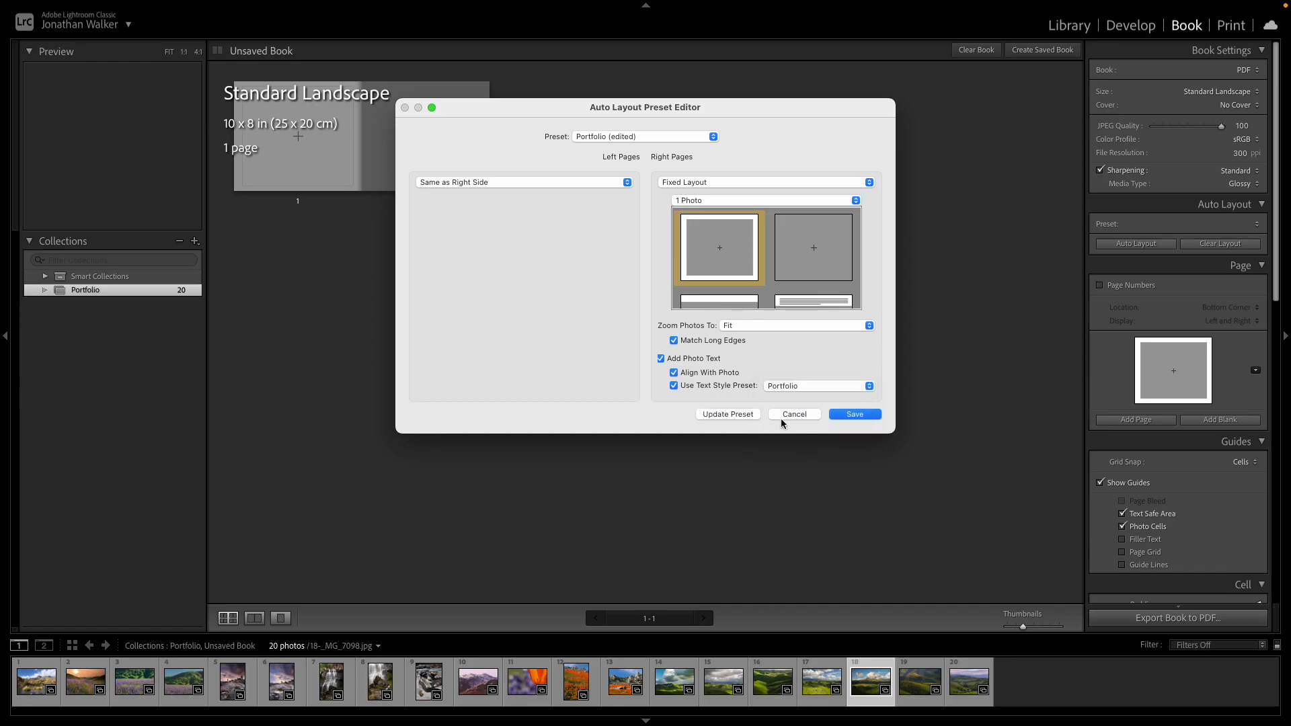
{"action": "left_click", "coordinate": [726, 414]}
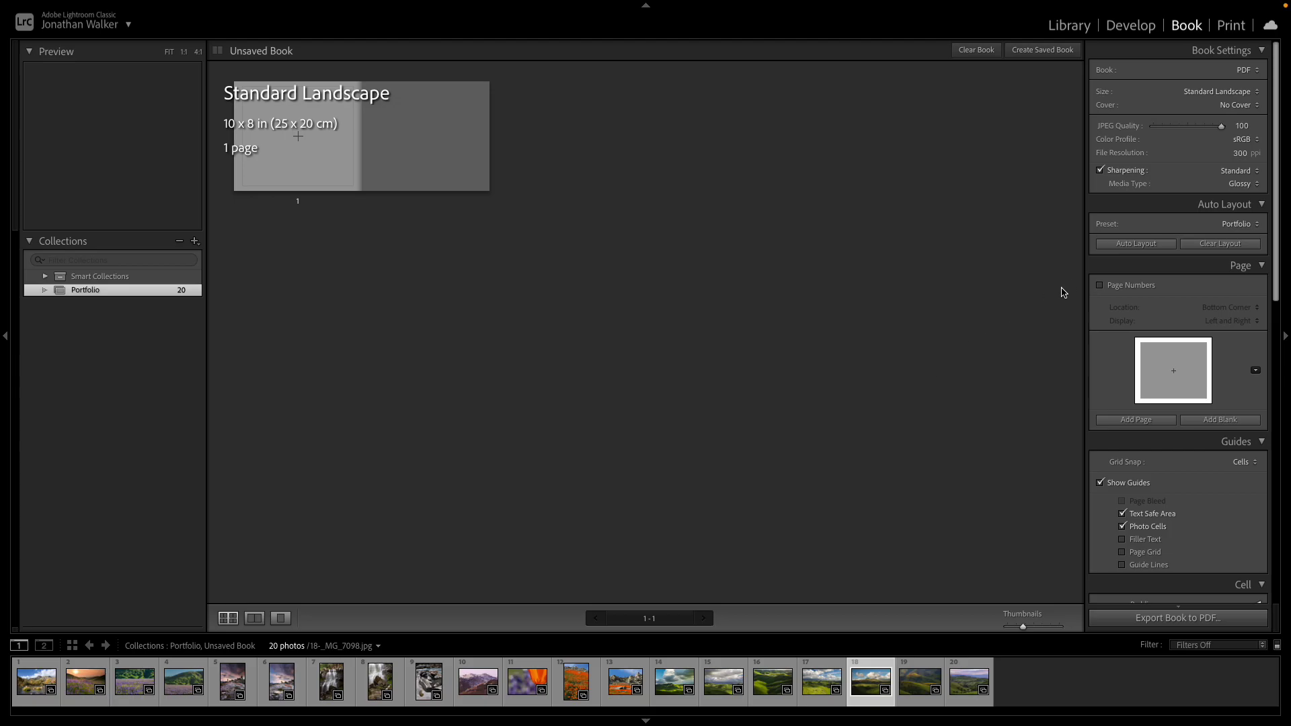
- Apply the updated Portfolio auto layout to the book, clearing and reapplying it once
{"action": "left_click", "coordinate": [1127, 244]}
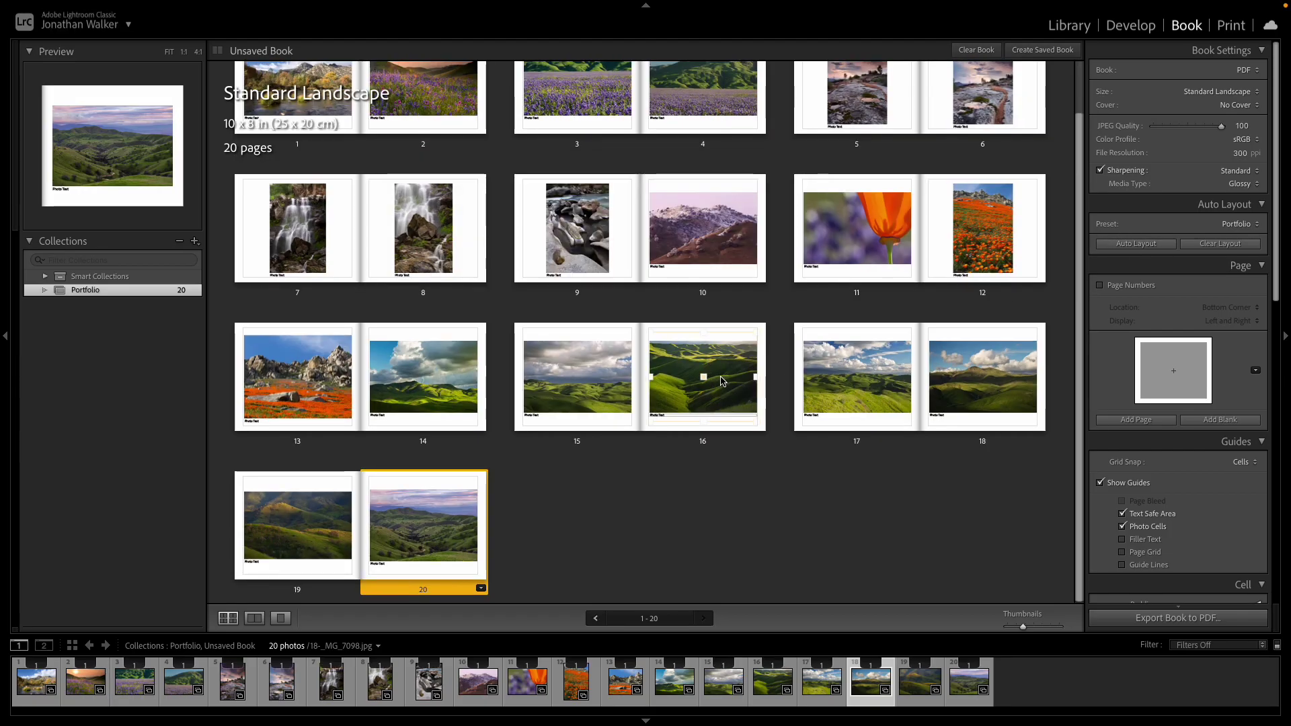
{"action": "left_click", "coordinate": [1221, 244]}
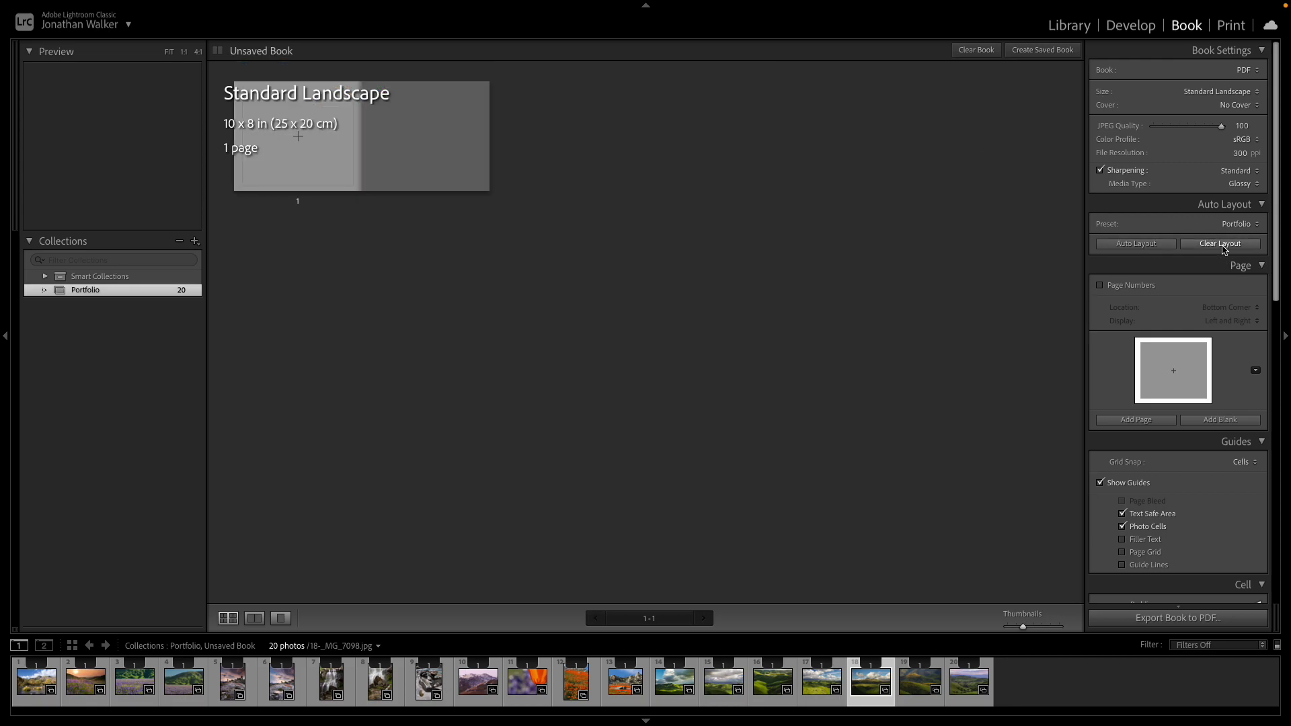
{"action": "left_click", "coordinate": [1137, 245]}
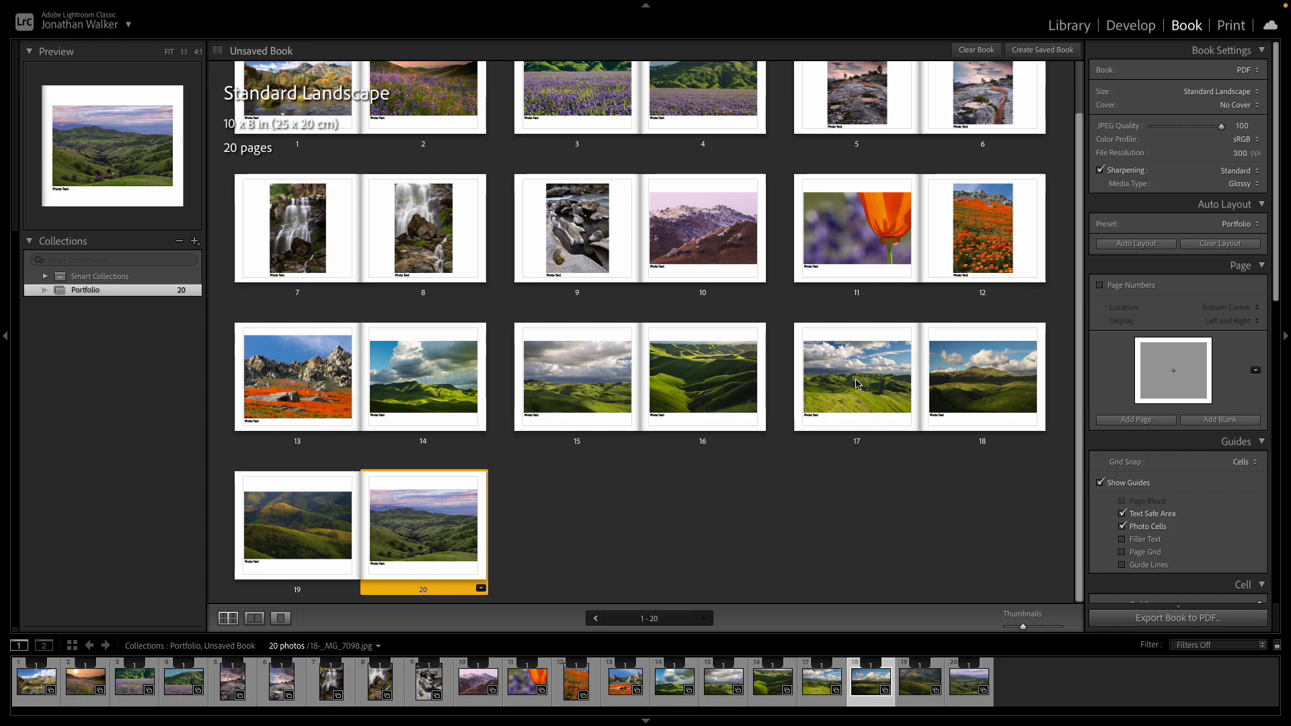
- Check the photo text options of the Portfolio preset in the Auto Layout Preset Editor and close it
{"action": "left_click", "coordinate": [1243, 226]}
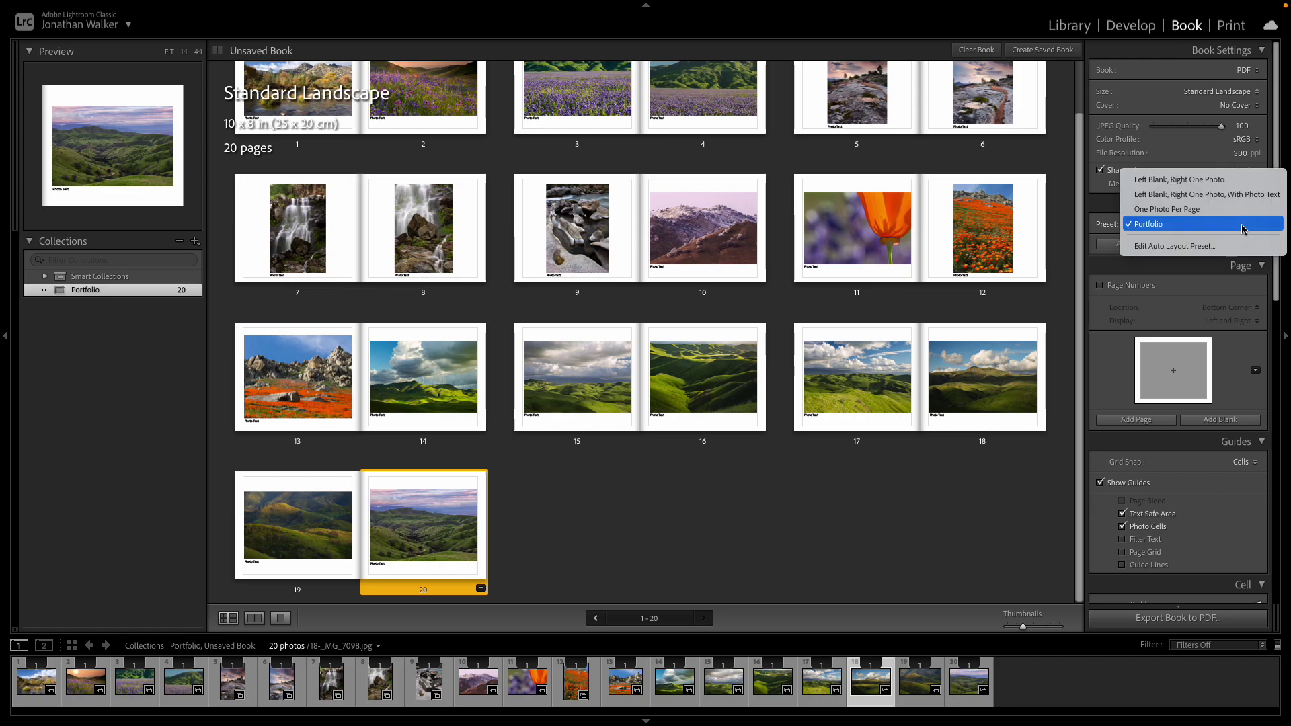
{"action": "left_click", "coordinate": [1192, 247]}
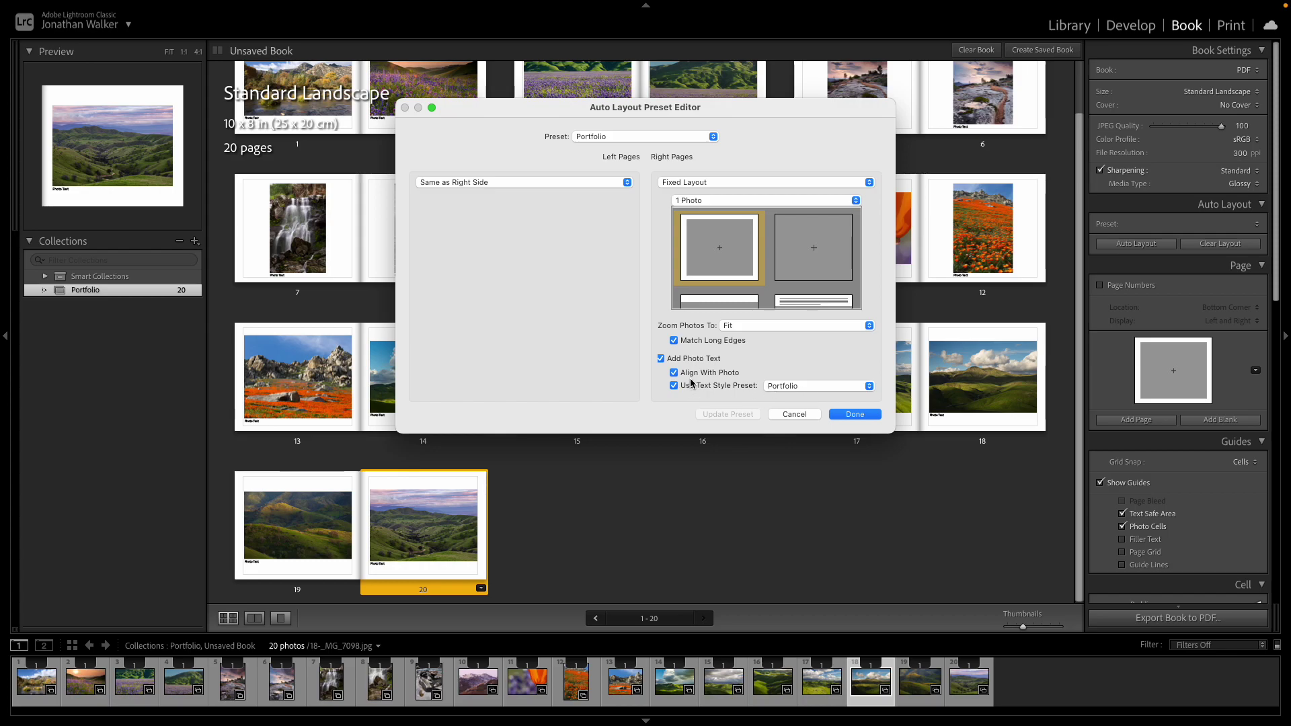
{"action": "left_click", "coordinate": [855, 415]}
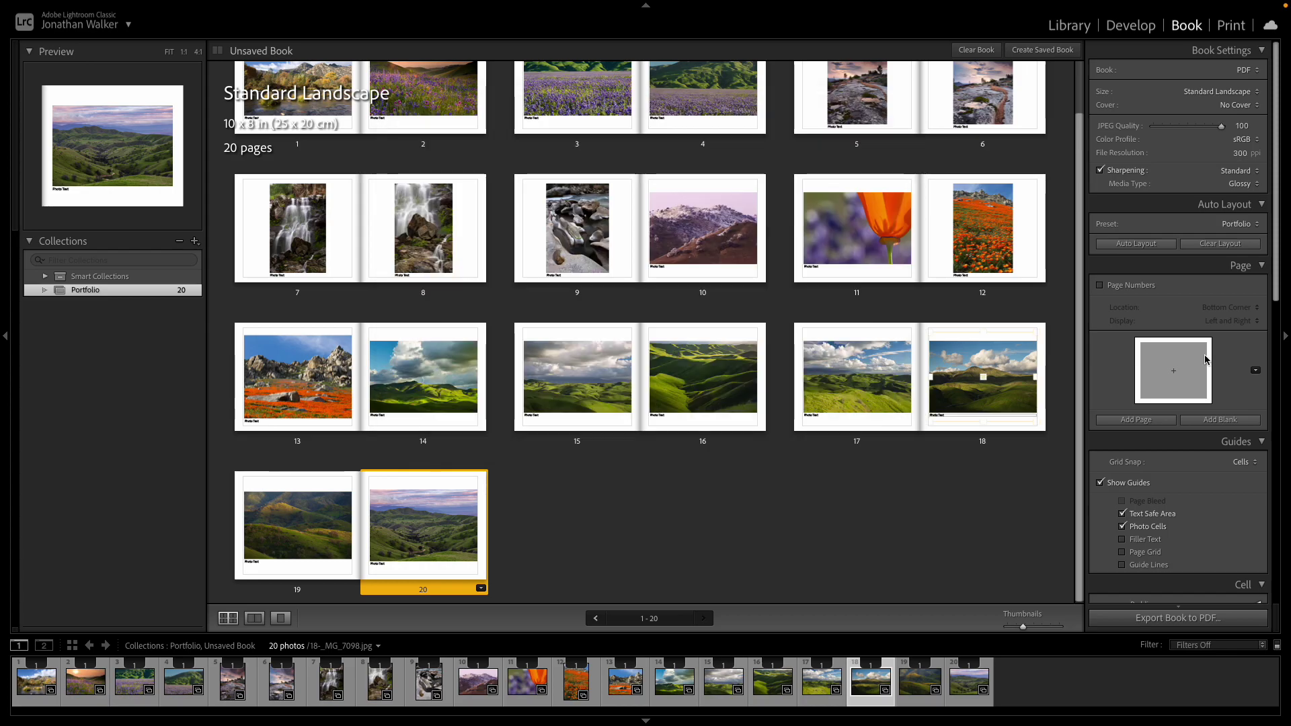
- Select the photo text on page 18 and check its font and text style preset
{"action": "scroll", "coordinate": [1207, 360], "scroll_direction": "down", "scroll_amount": 8}
{"action": "scroll", "coordinate": [1207, 360], "scroll_direction": "down", "scroll_amount": 4}
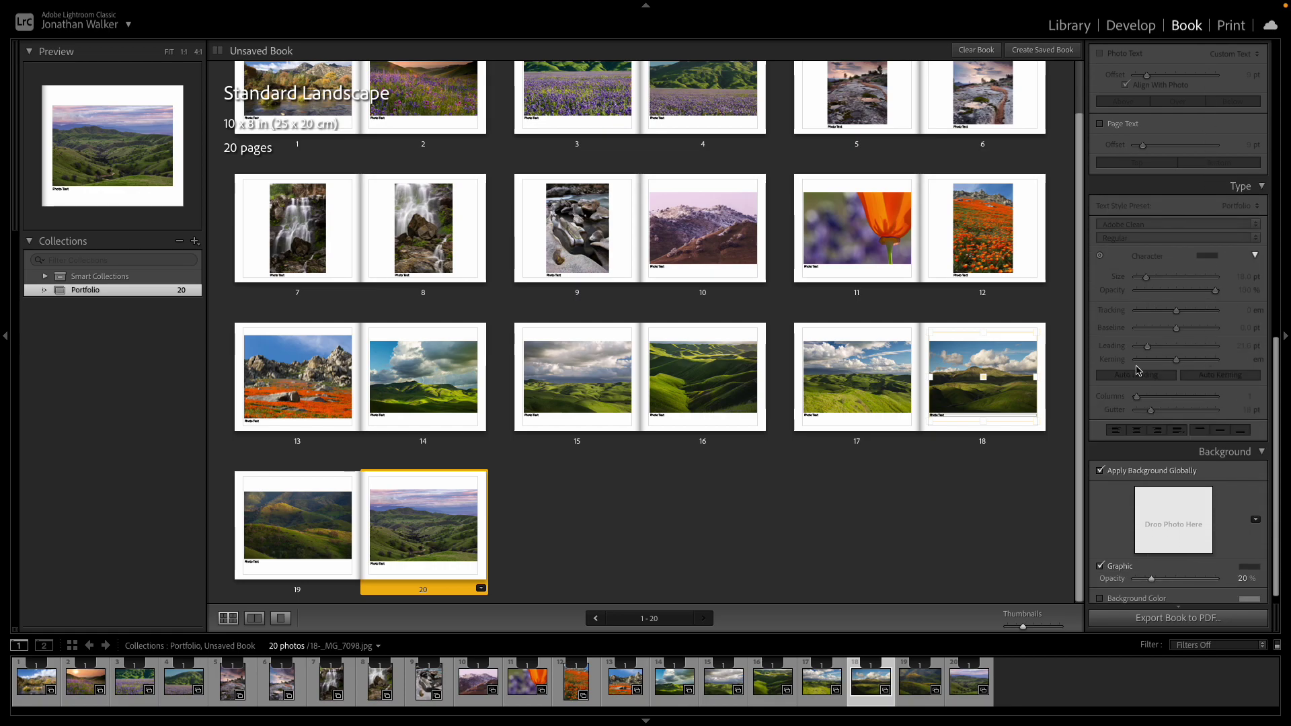
{"action": "left_click", "coordinate": [947, 418]}
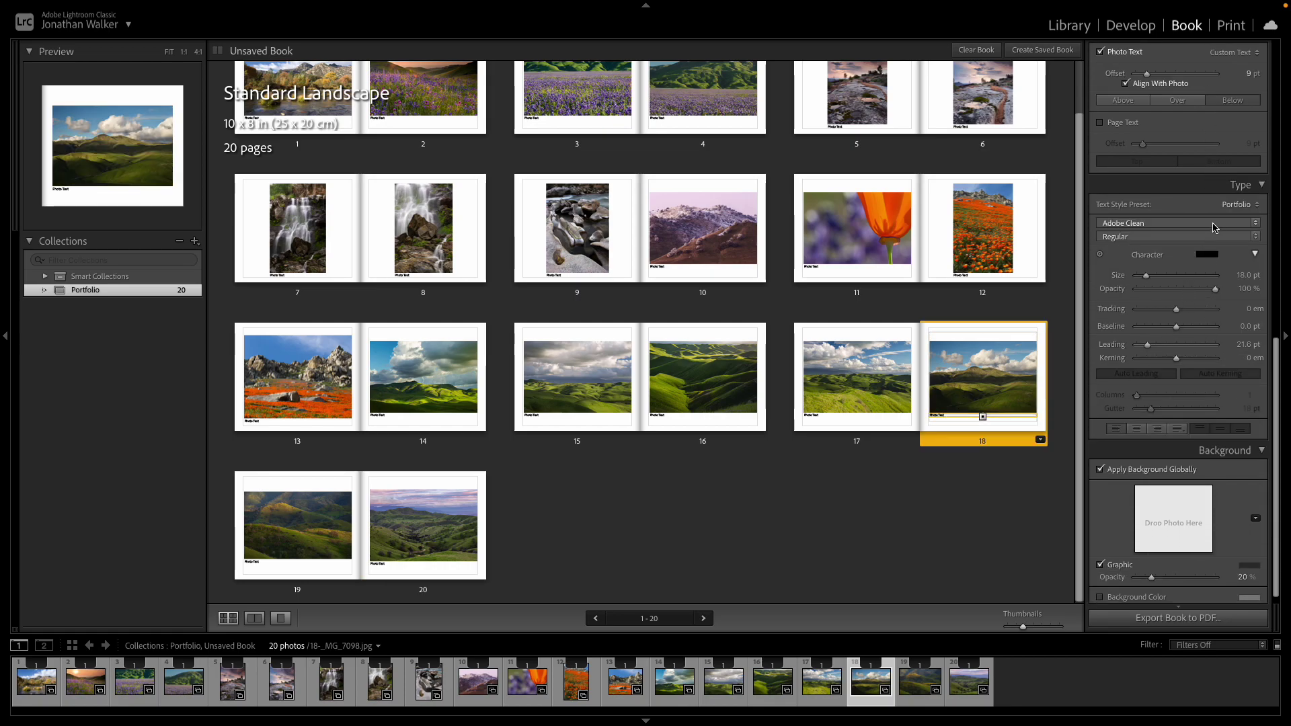
- Center-align the photo text on page 18 and update the Portfolio text style preset with this alignment
{"action": "left_click", "coordinate": [1136, 429]}
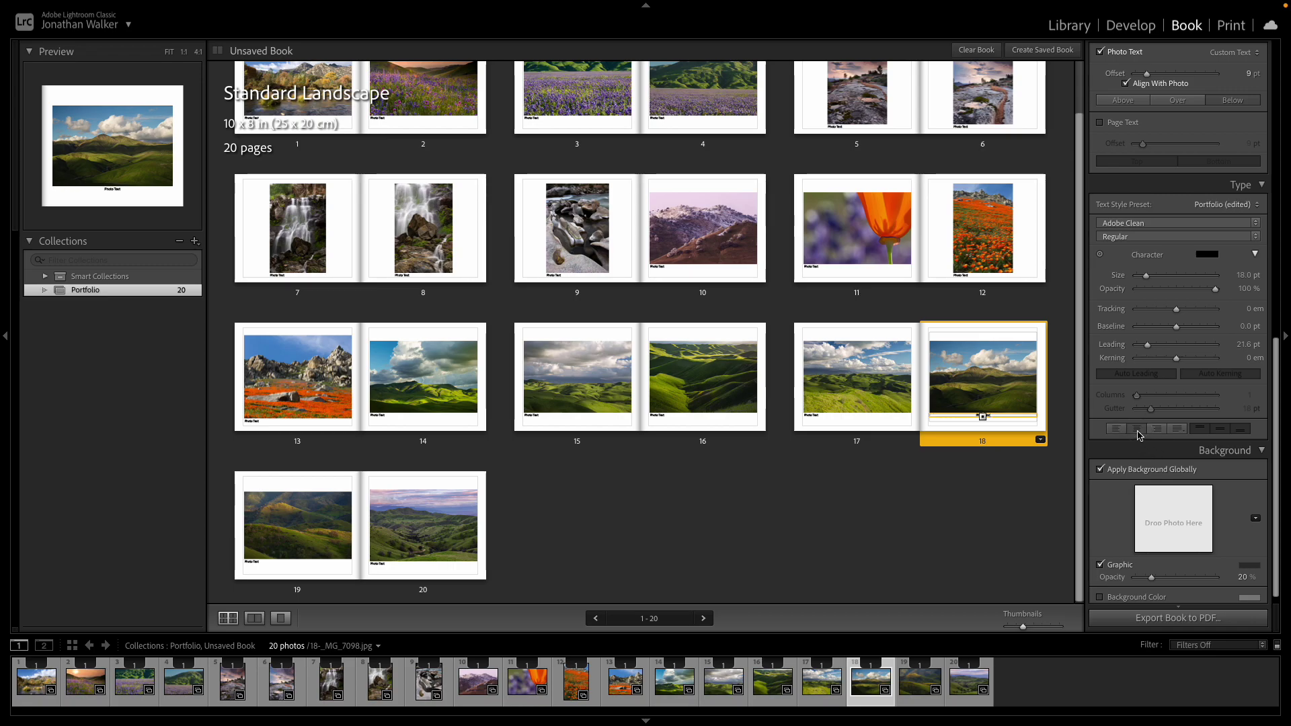
{"action": "left_click", "coordinate": [1267, 207]}
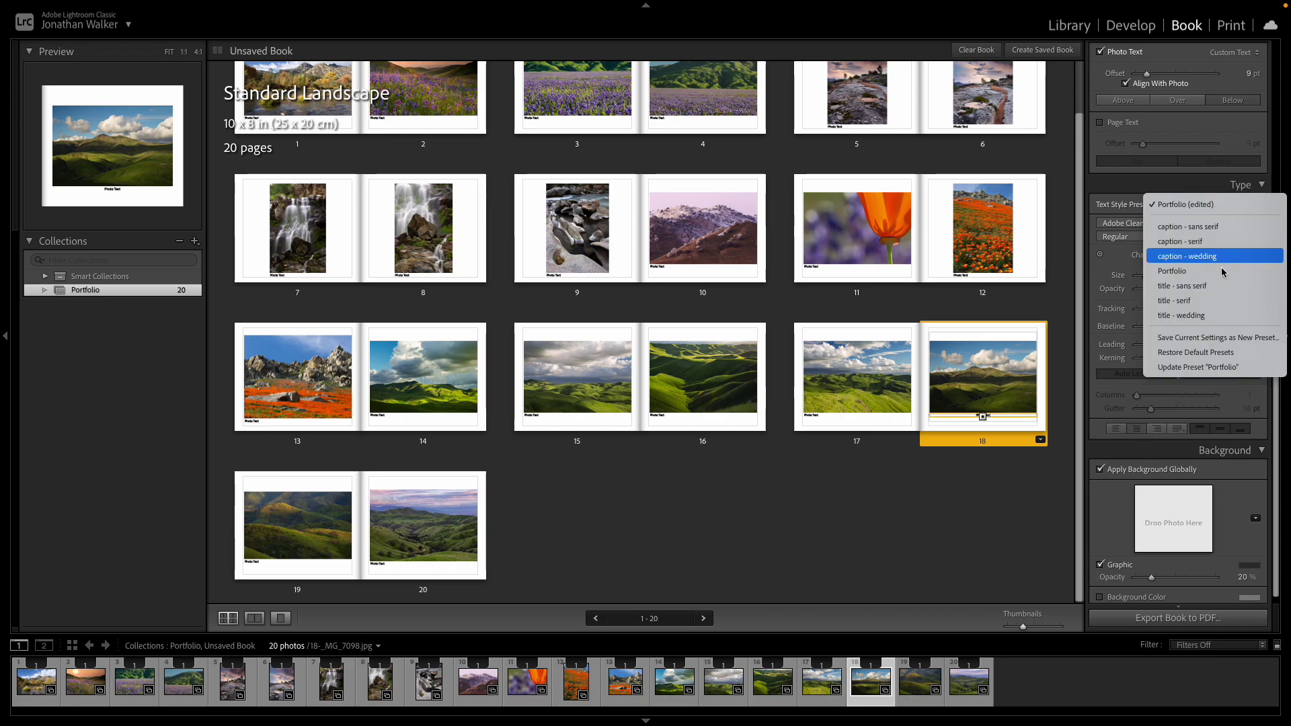
{"action": "left_click", "coordinate": [1213, 367]}
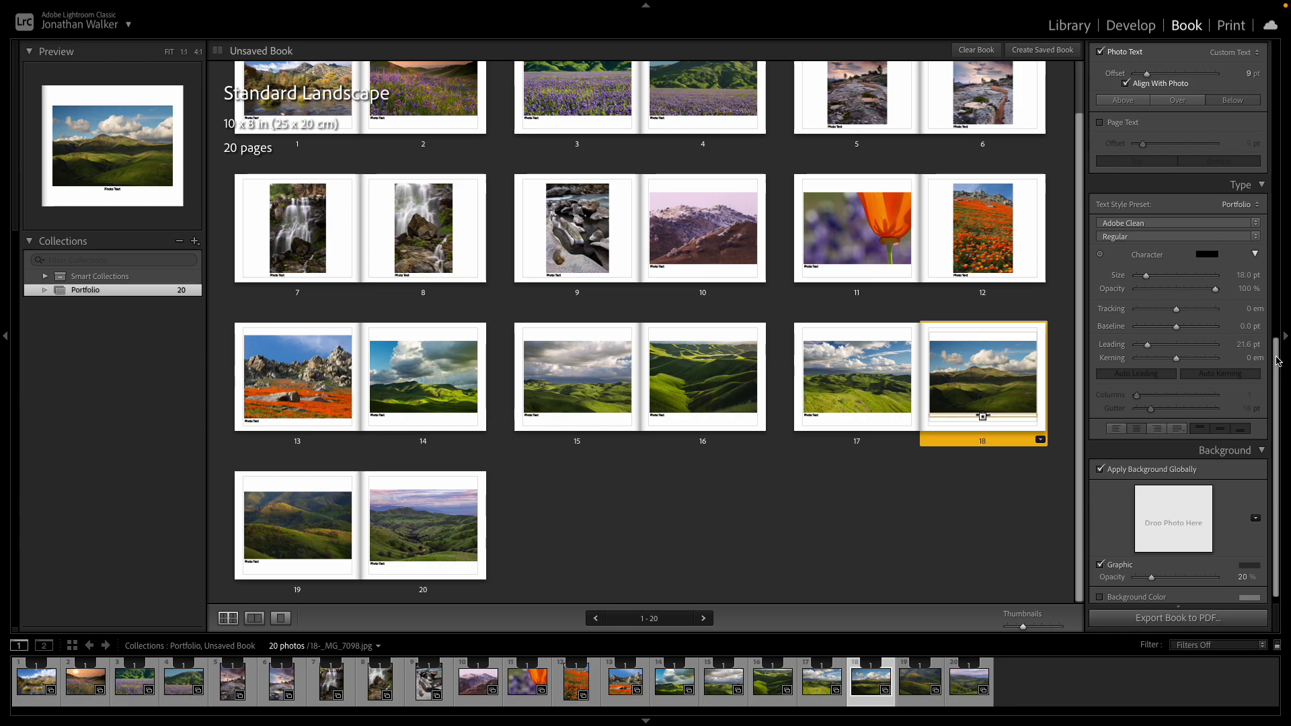
- Clear the book layout and reapply the Portfolio auto layout, checking its preset settings in between
{"action": "left_click_drag", "start_coordinate": [1277, 361], "coordinate": [1279, 93]}
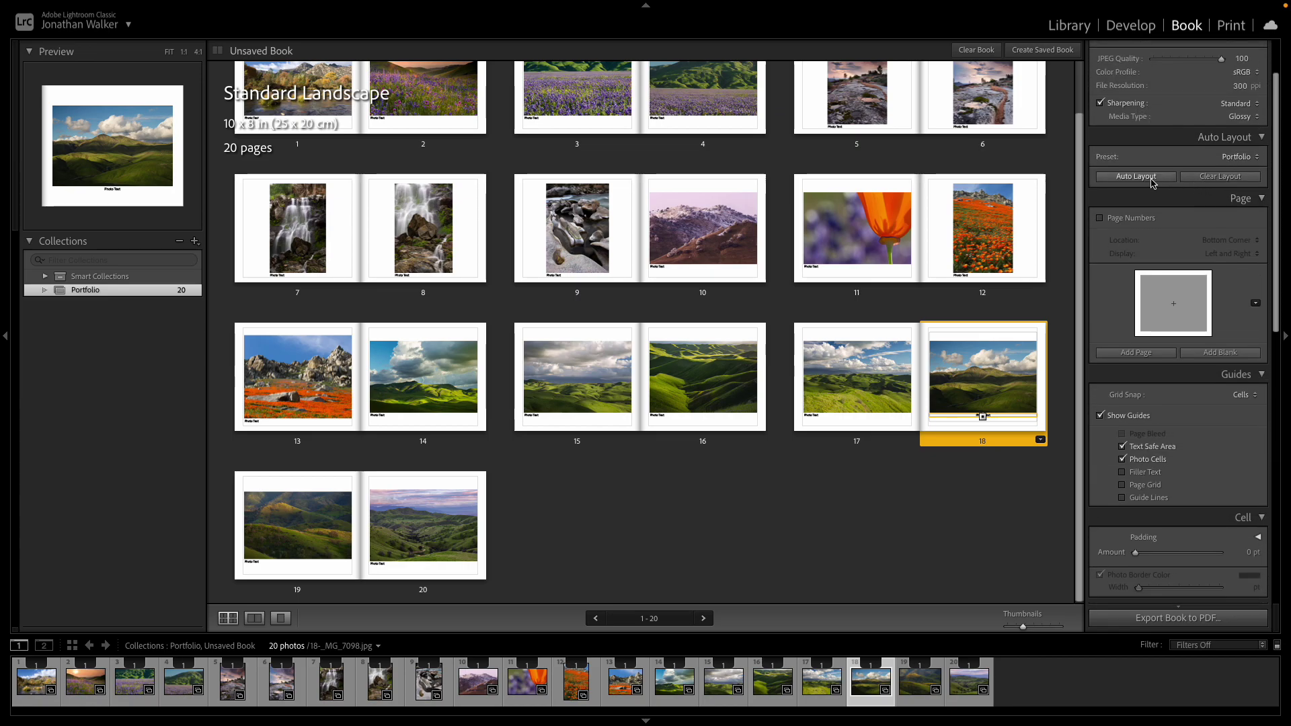
{"action": "left_click", "coordinate": [1207, 177]}
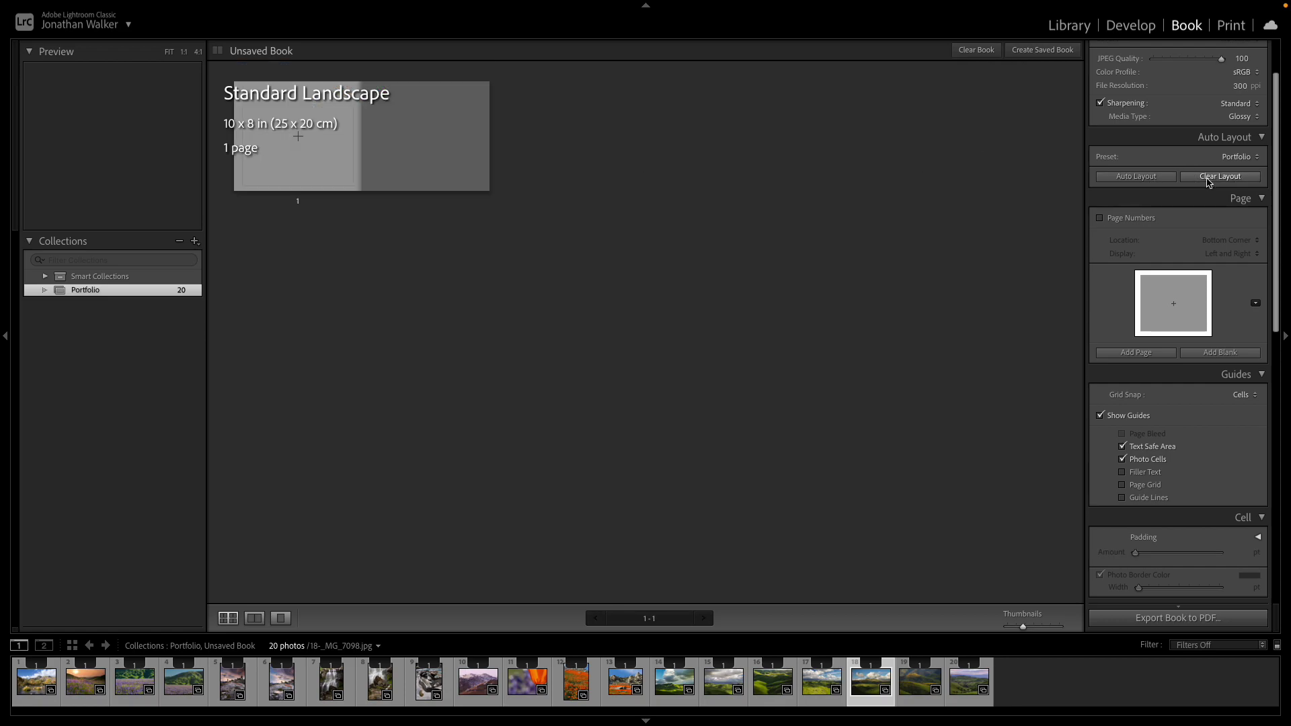
{"action": "left_click", "coordinate": [1248, 158]}
{"action": "left_click", "coordinate": [1174, 180]}
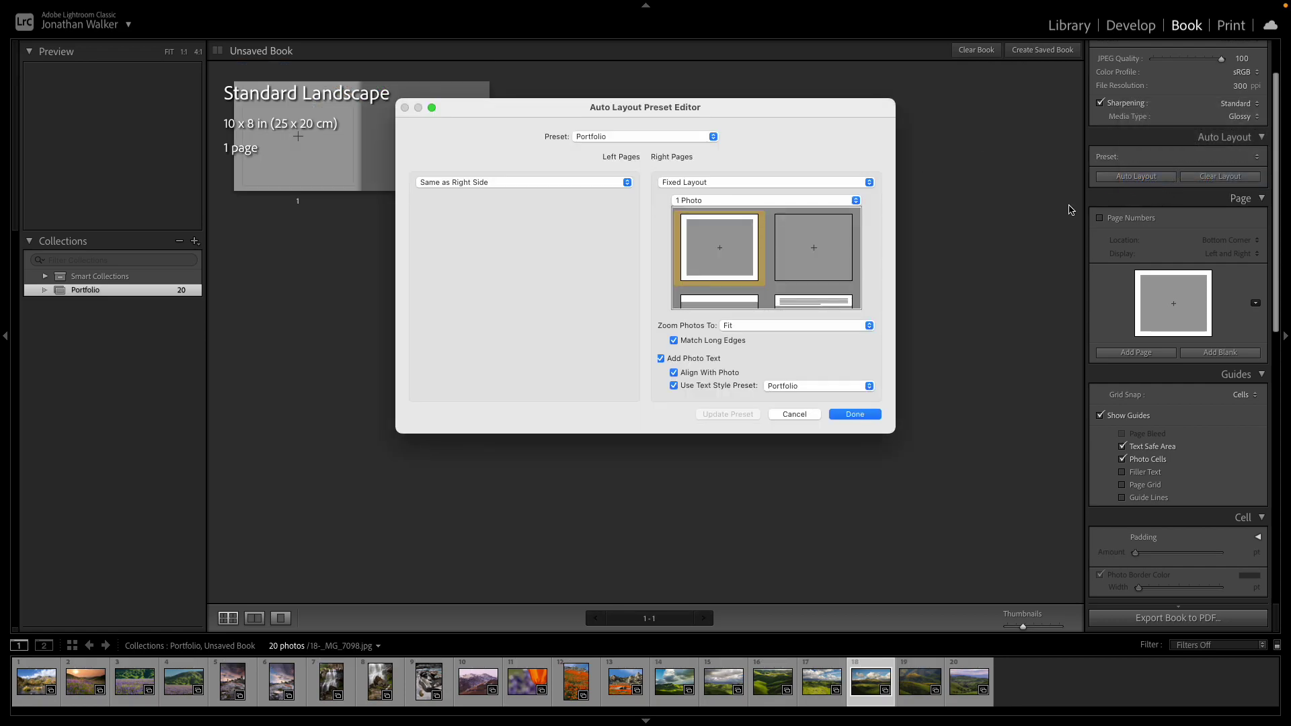
{"action": "left_click", "coordinate": [802, 416]}
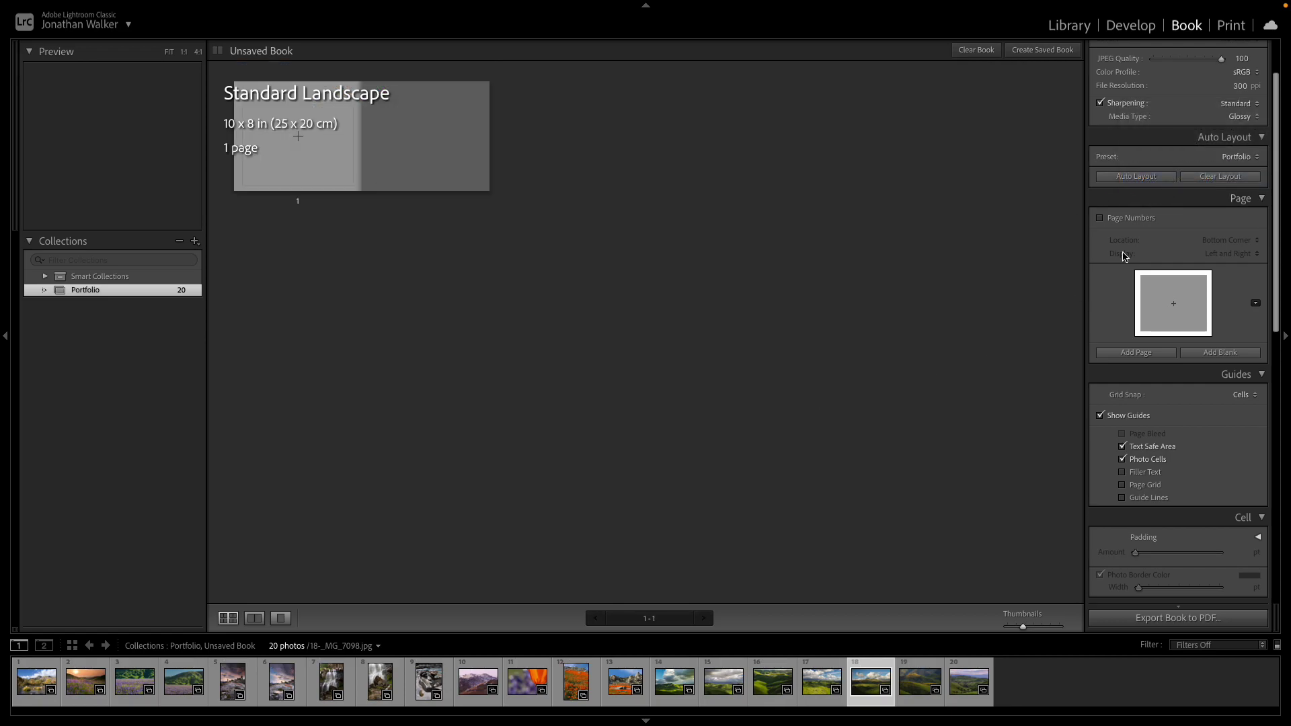
{"action": "left_click", "coordinate": [1136, 177]}
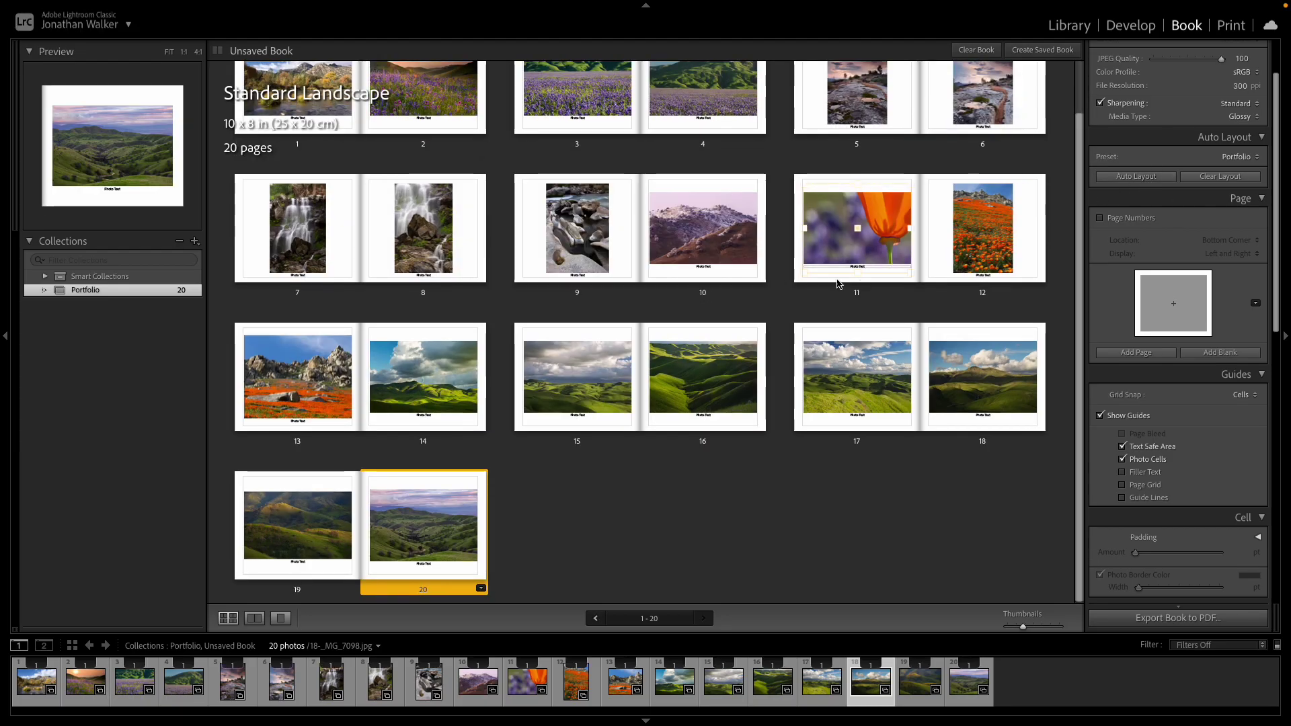
- Enable a background color for all book pages, try black, and set it to white
{"action": "scroll", "coordinate": [1144, 353], "scroll_direction": "down", "scroll_amount": 10}
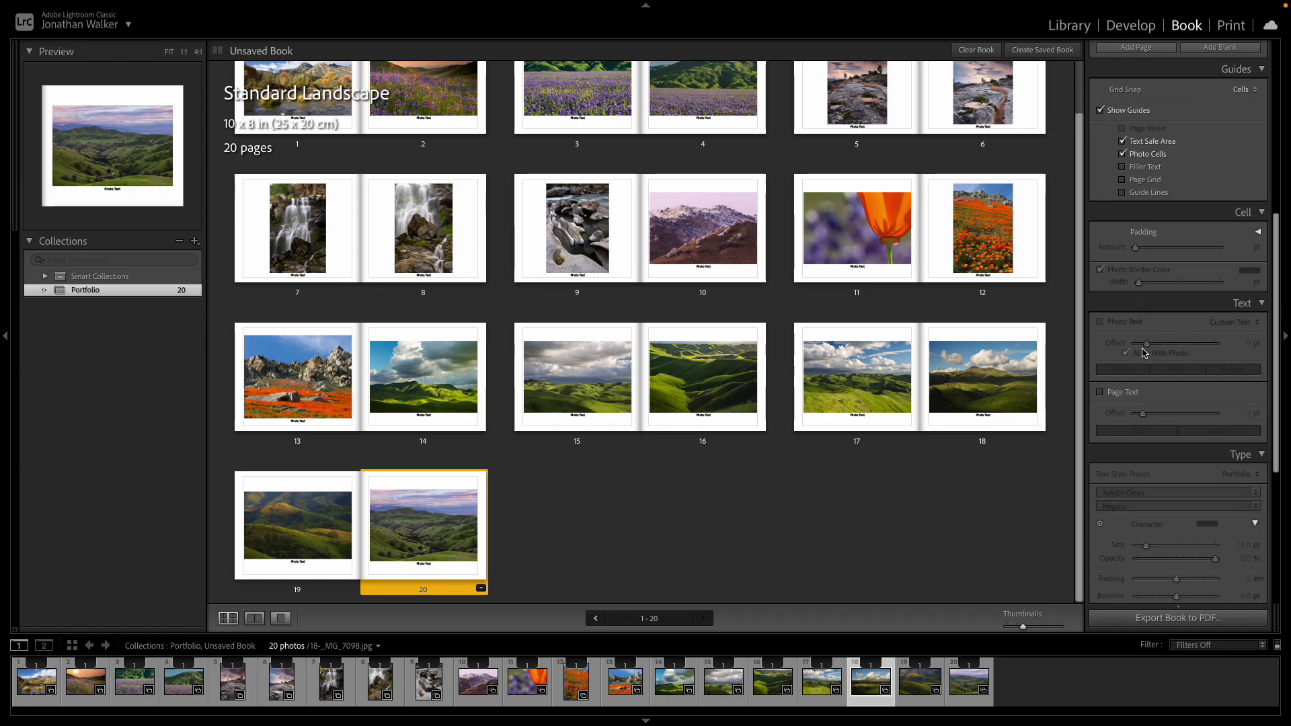
{"action": "key", "text": "ctrl+8"}
{"action": "scroll", "coordinate": [1145, 356], "scroll_direction": "down", "scroll_amount": 3}
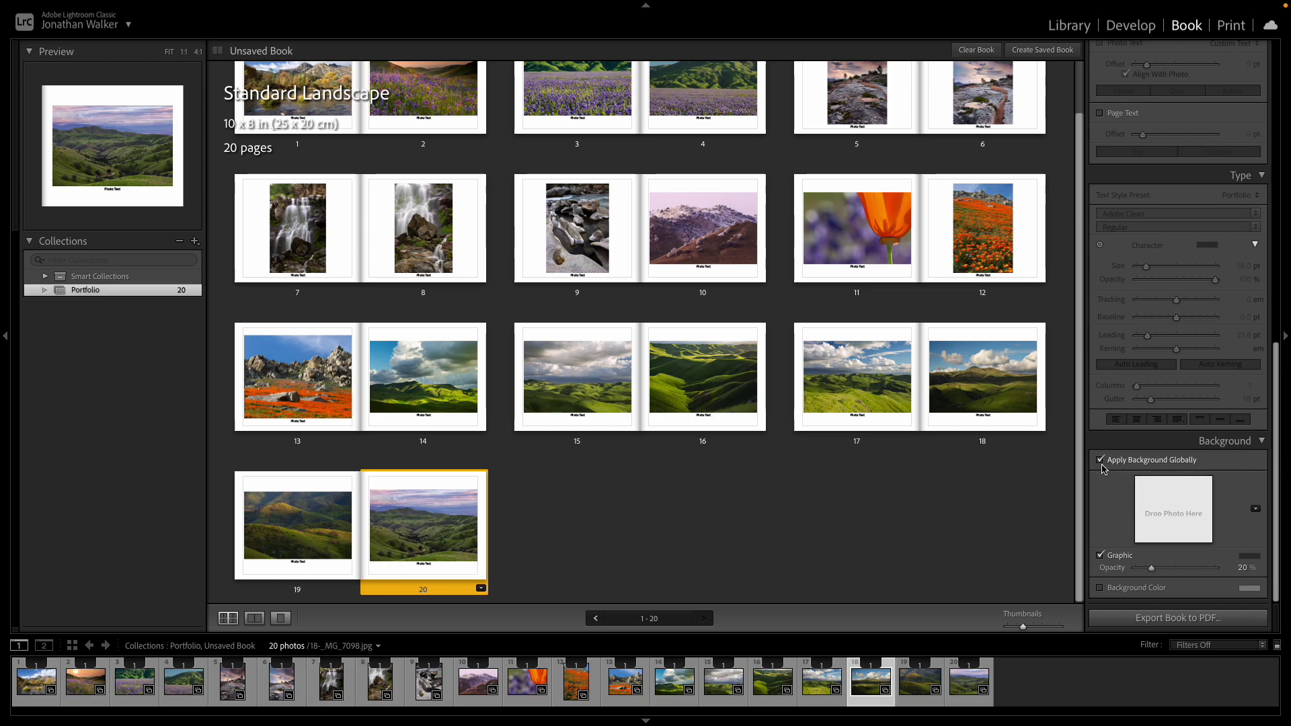
{"action": "left_click", "coordinate": [1102, 587]}
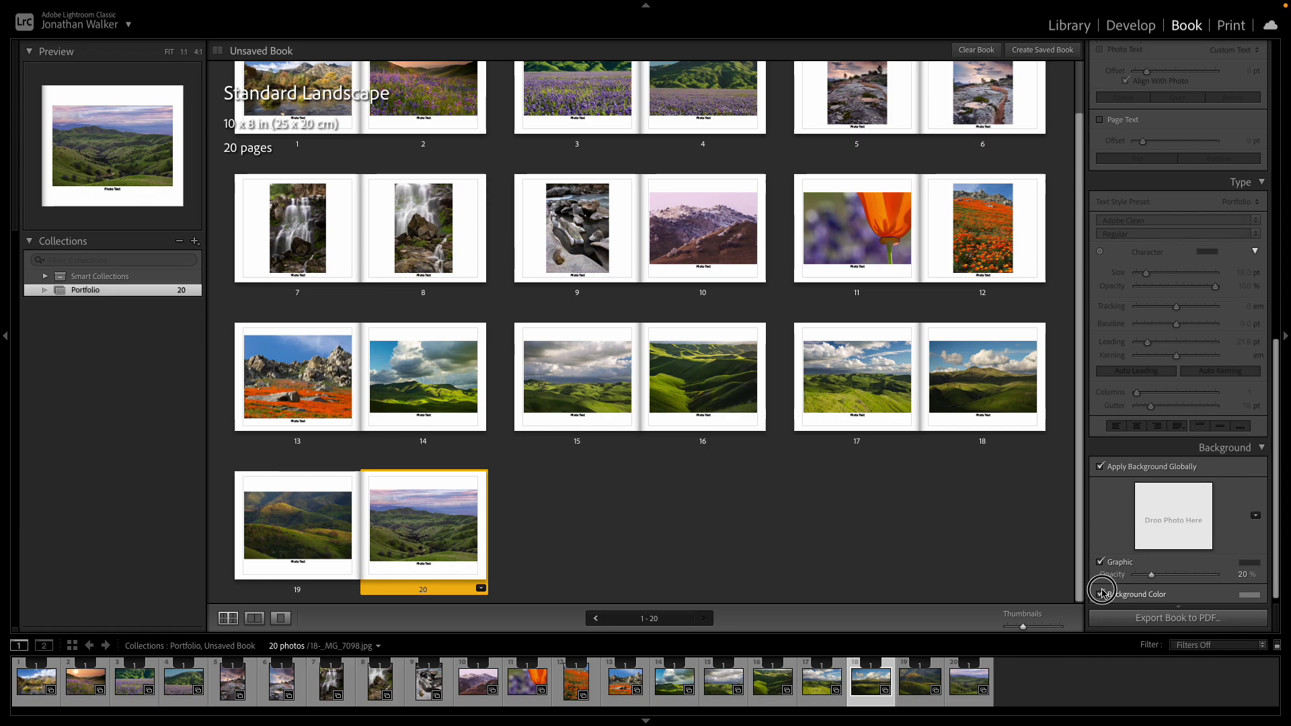
{"action": "left_click", "coordinate": [1249, 591]}
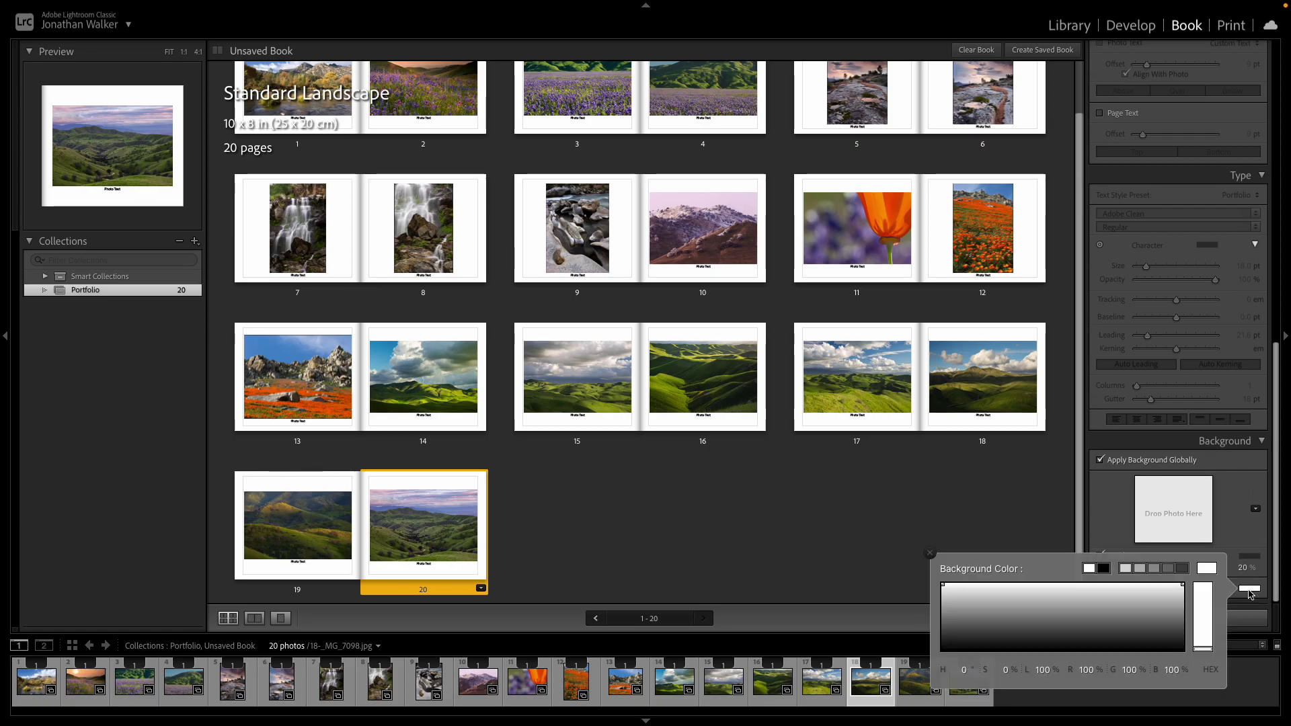
{"action": "left_click", "coordinate": [1104, 569]}
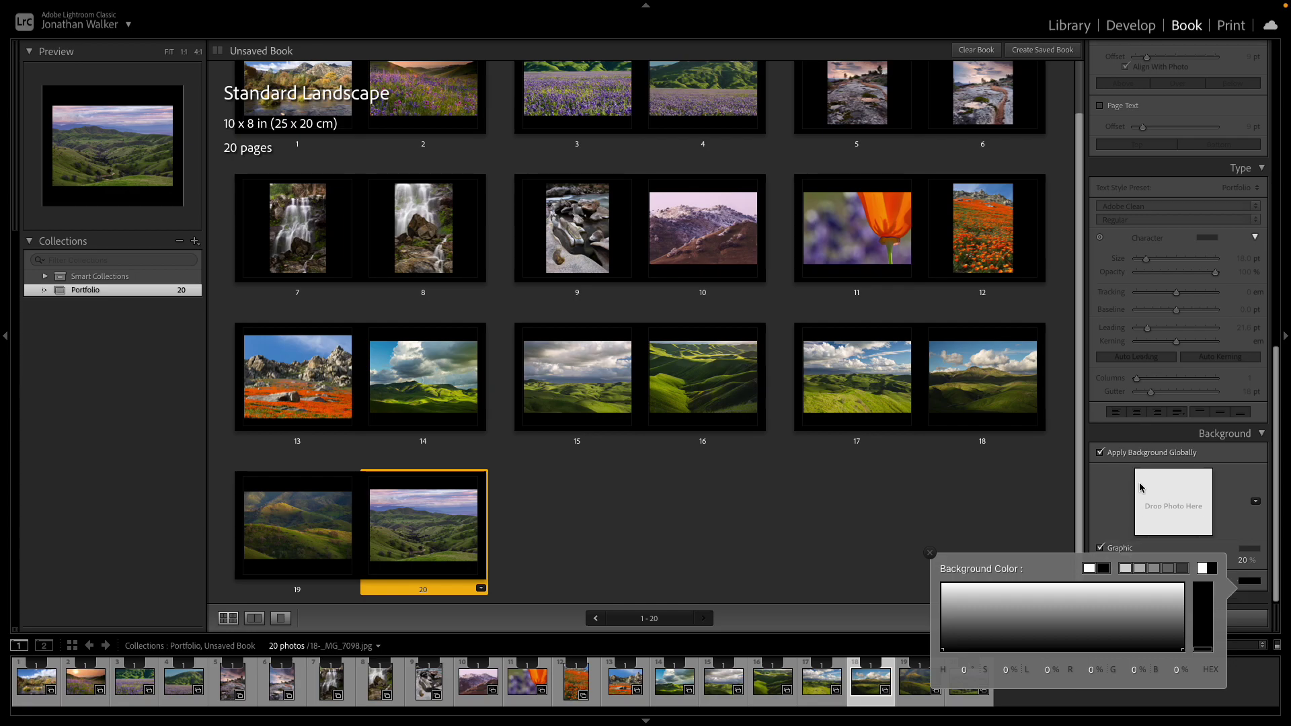
{"action": "left_click", "coordinate": [1089, 568]}
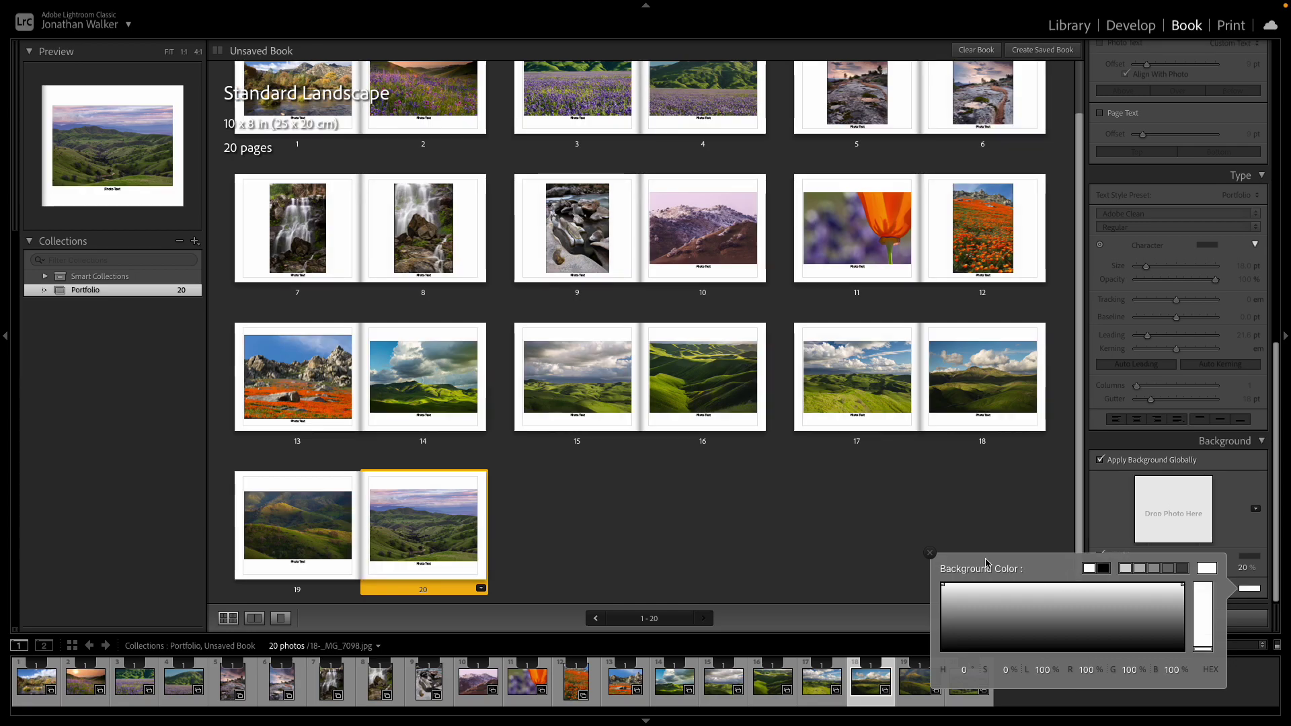
{"action": "left_click", "coordinate": [930, 554]}
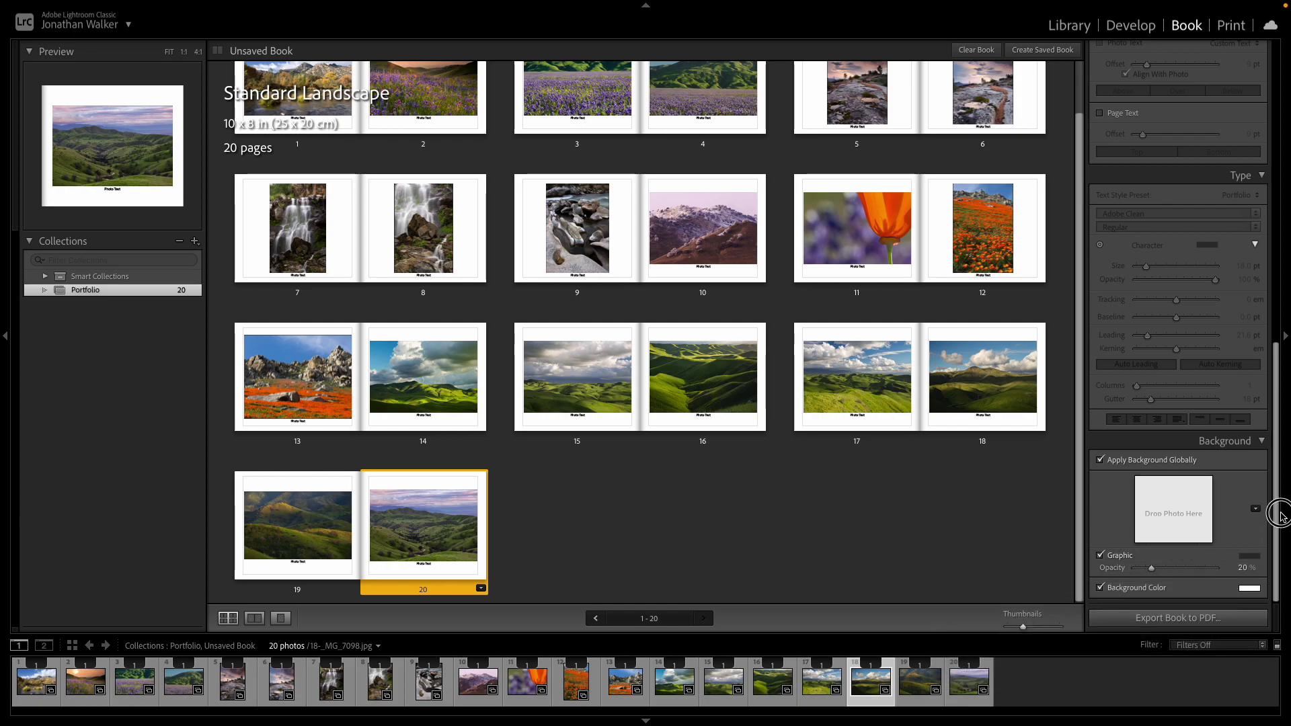
{"action": "mouse_move", "coordinate": [1279, 519]}
{"action": "left_mouse_down"}
{"action": "mouse_move", "coordinate": [1278, 412]}
{"action": "mouse_move", "coordinate": [1278, 533]}
{"action": "left_mouse_up"}
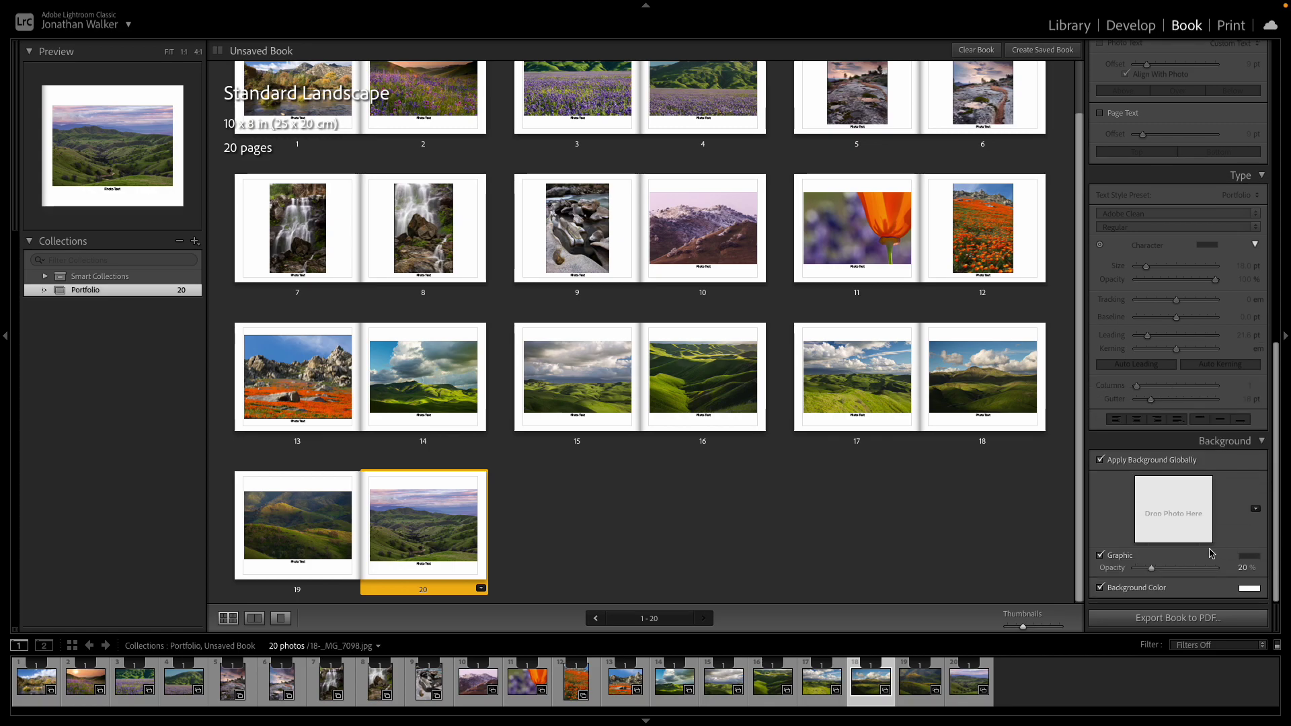
- Change page 9 to the 1 Photo layout with a text column on the left and the photo on the right
{"action": "scroll", "coordinate": [807, 524], "scroll_direction": "up", "scroll_amount": 1}
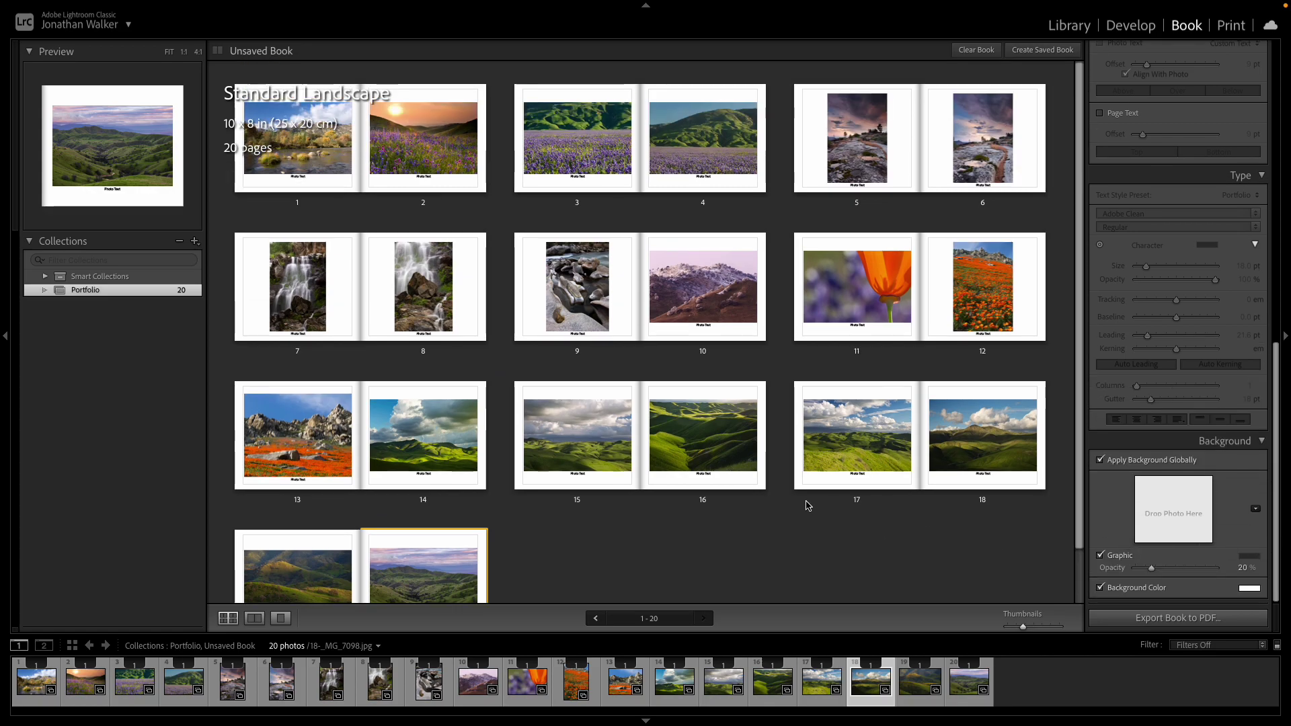
{"action": "scroll", "coordinate": [807, 524], "scroll_direction": "down", "scroll_amount": 1}
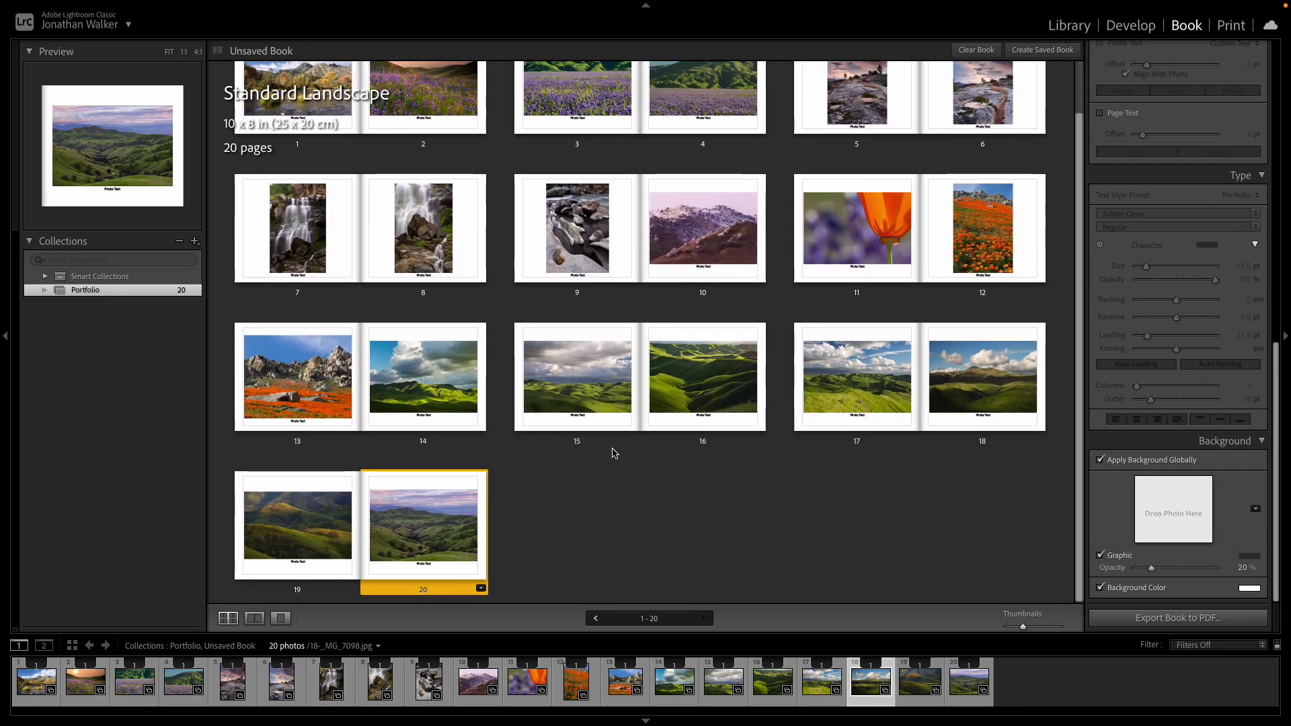
{"action": "left_click", "coordinate": [622, 263]}
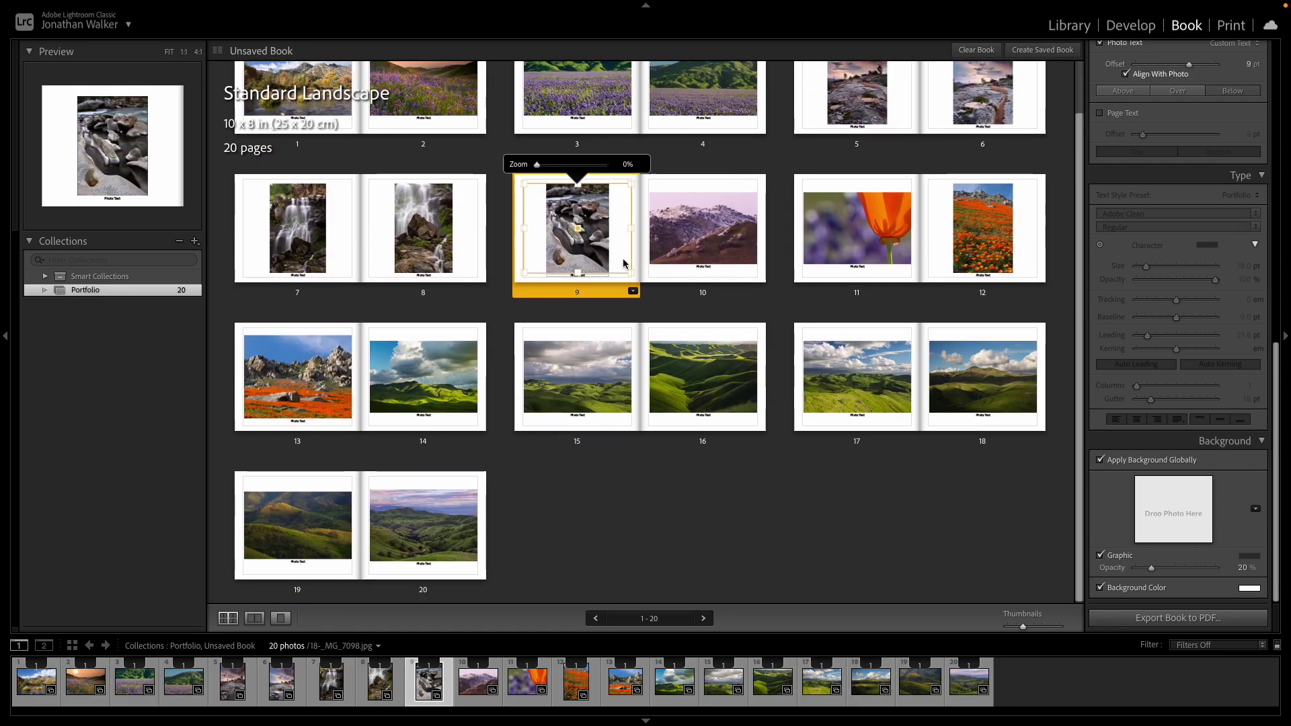
{"action": "left_click", "coordinate": [633, 292]}
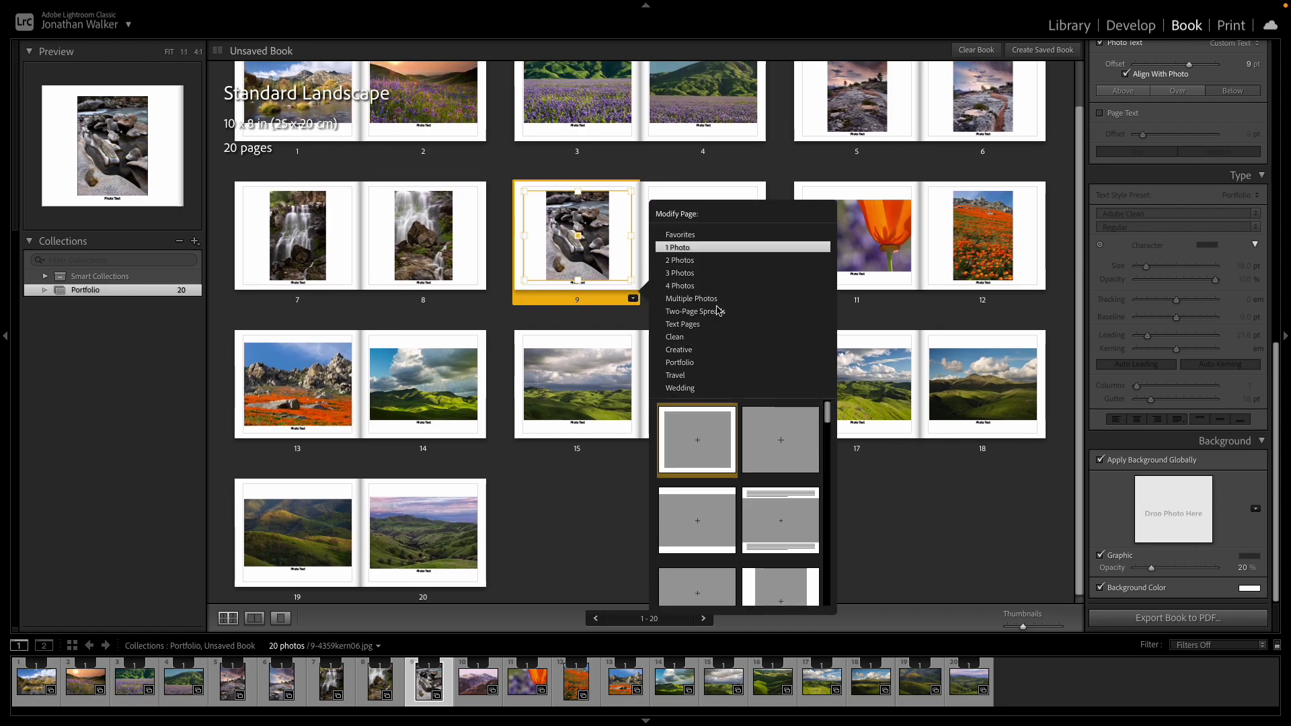
{"action": "scroll", "coordinate": [748, 471], "scroll_direction": "down", "scroll_amount": 3}
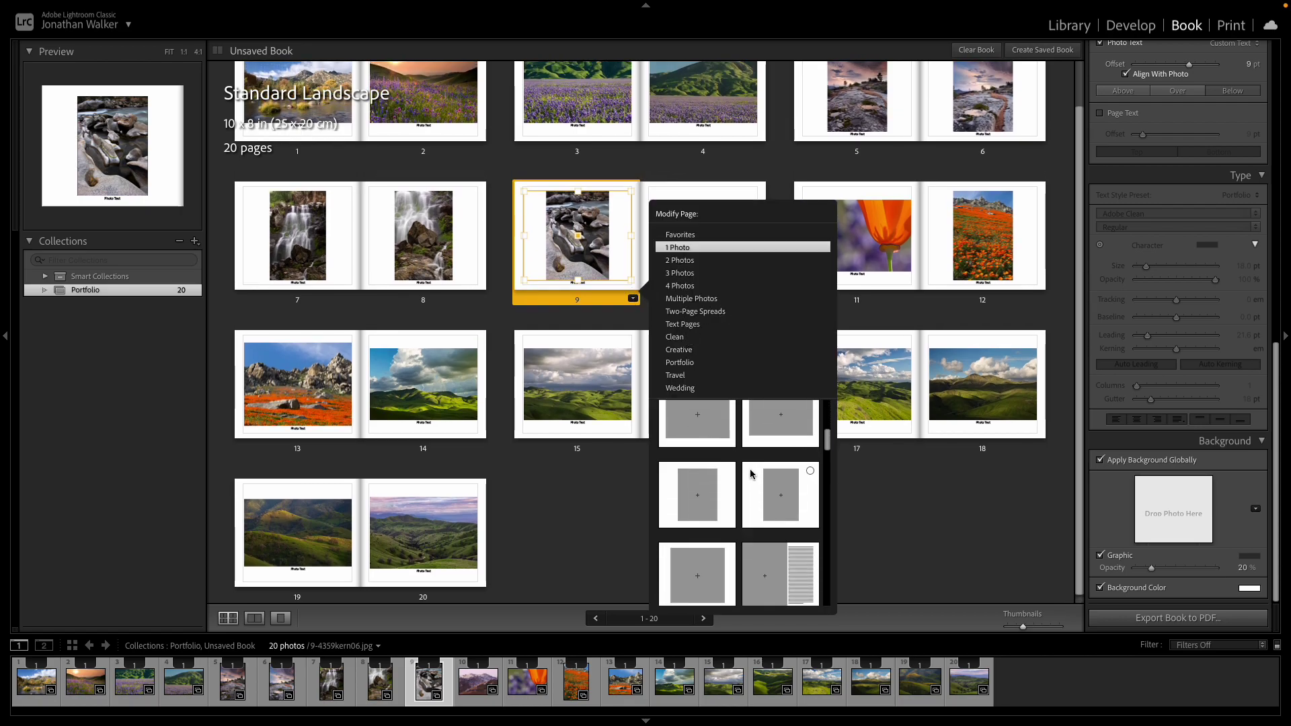
{"action": "scroll", "coordinate": [746, 477], "scroll_direction": "down", "scroll_amount": 3}
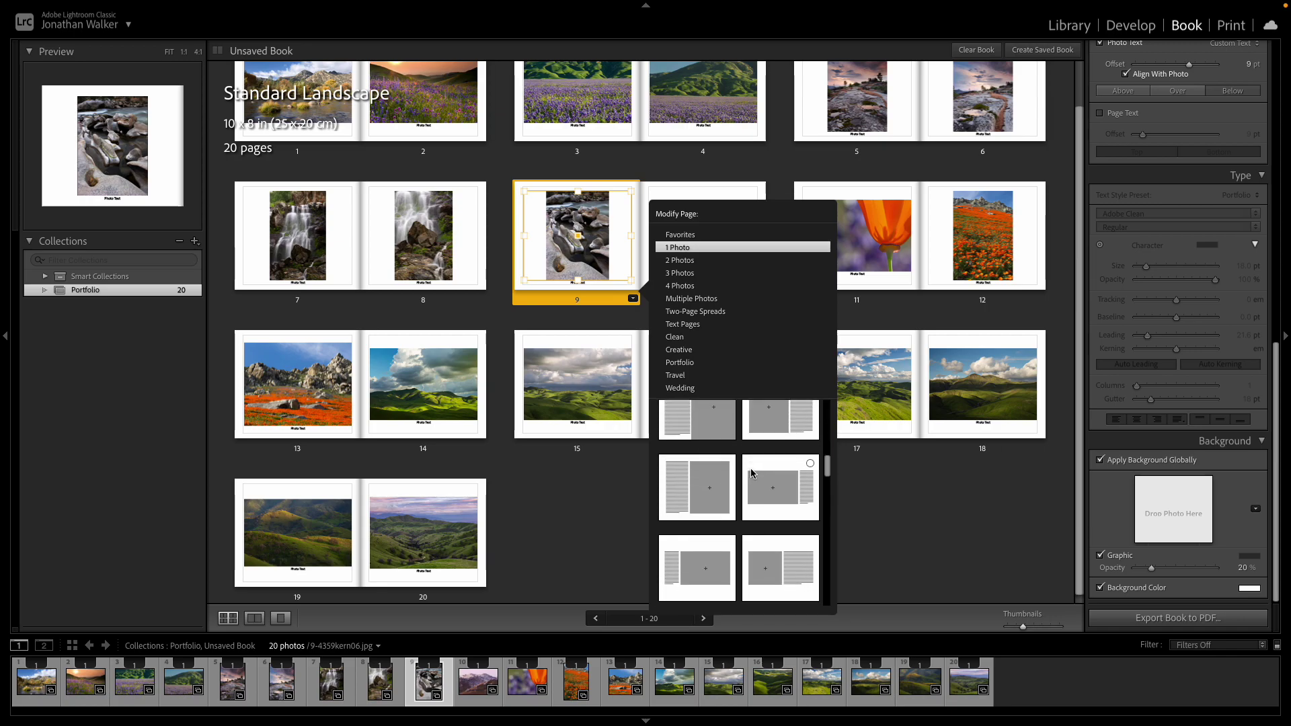
{"action": "left_click", "coordinate": [703, 496]}
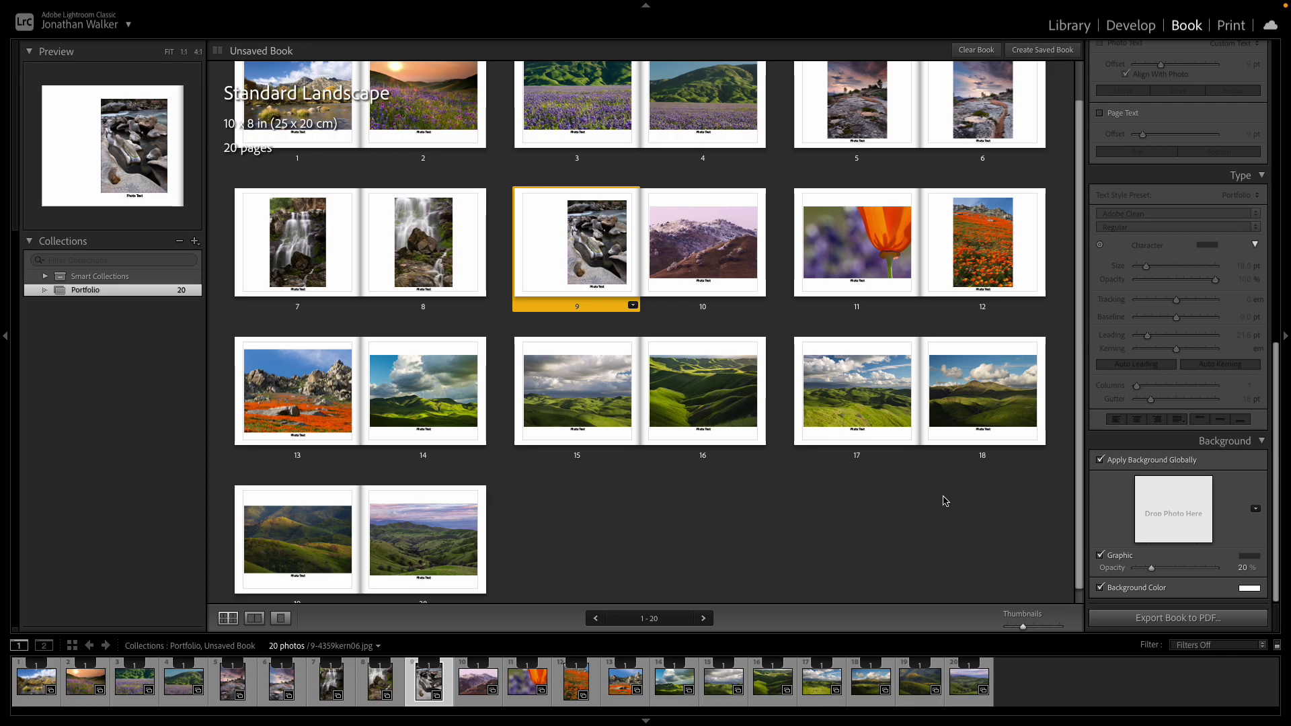
- Save the book as Portfolio inside the Portfolio collection
{"action": "scroll", "coordinate": [945, 500], "scroll_direction": "up", "scroll_amount": 2}
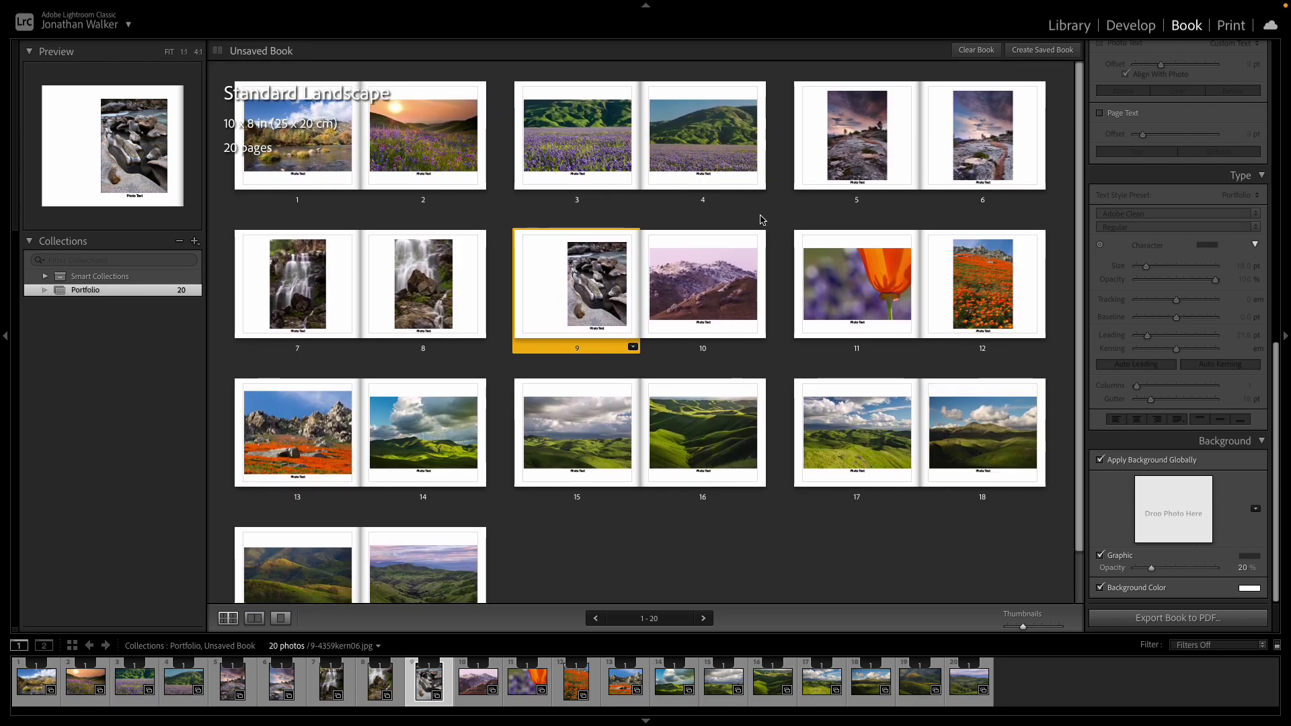
{"action": "left_click", "coordinate": [1034, 52]}
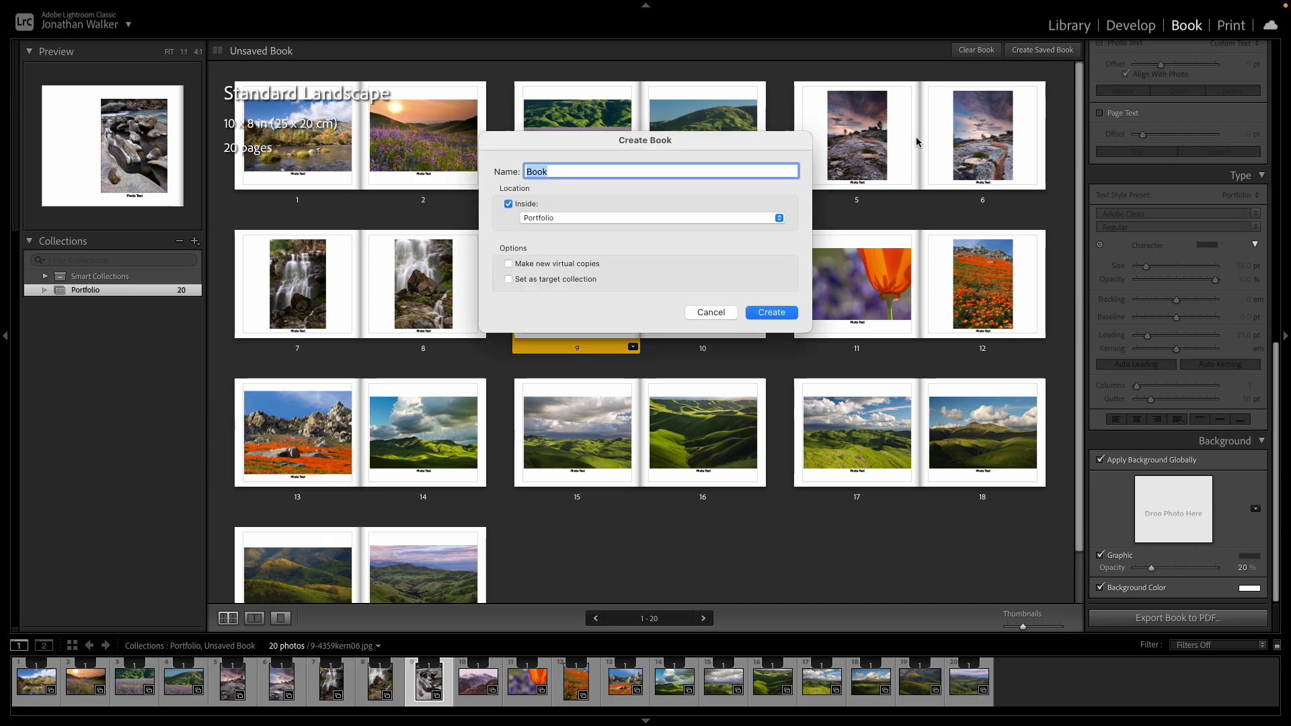
{"action": "type", "text": "Portfolio"}
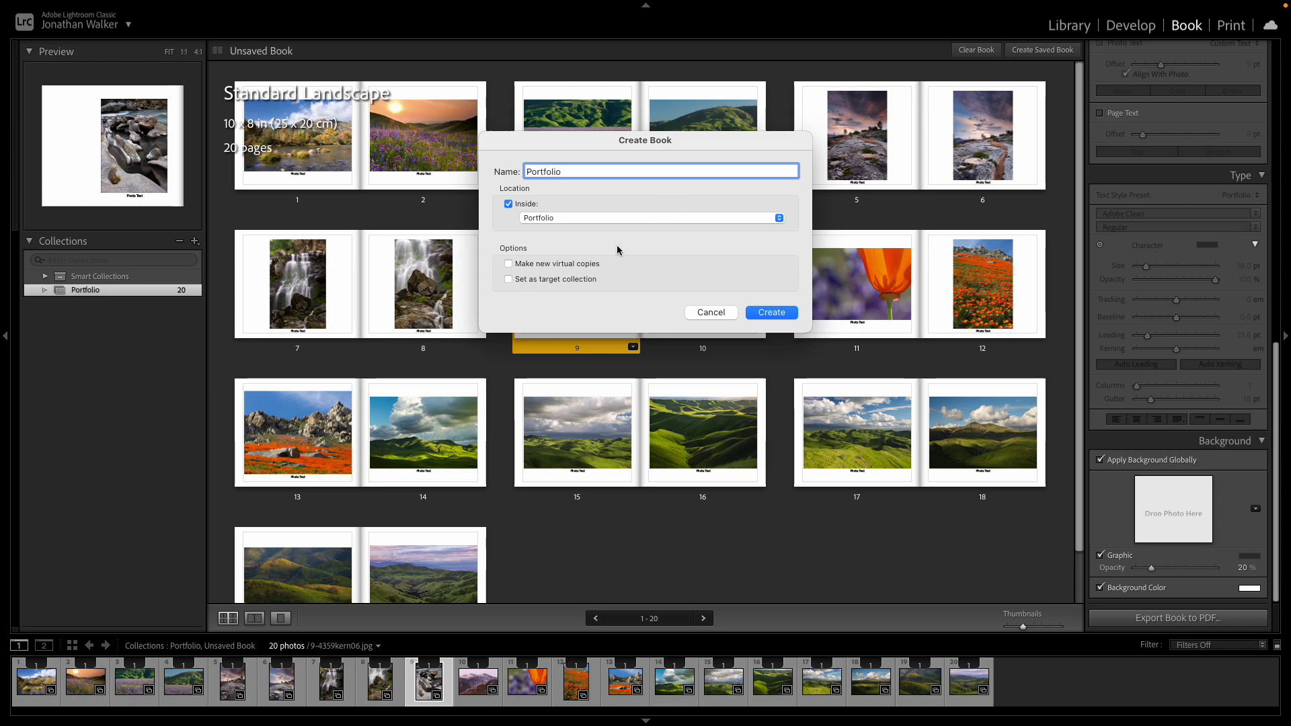
{"action": "left_click", "coordinate": [544, 220]}
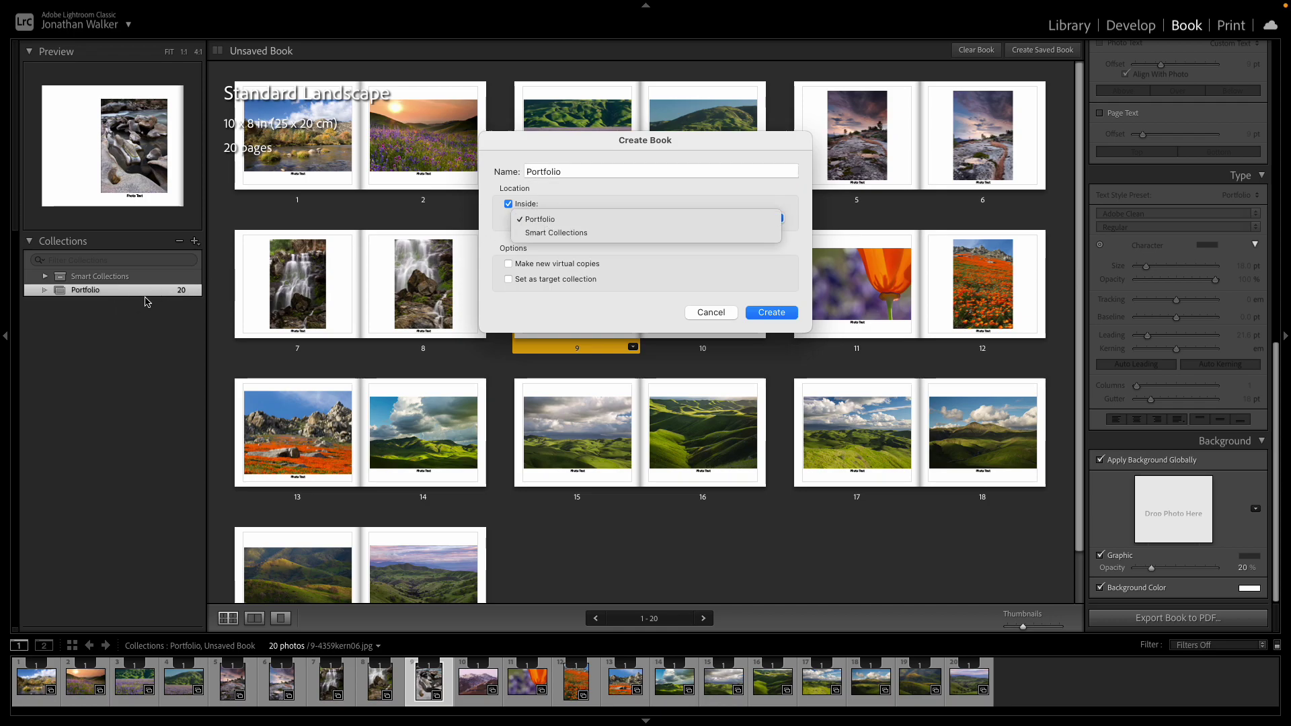
{"action": "left_click", "coordinate": [600, 221]}
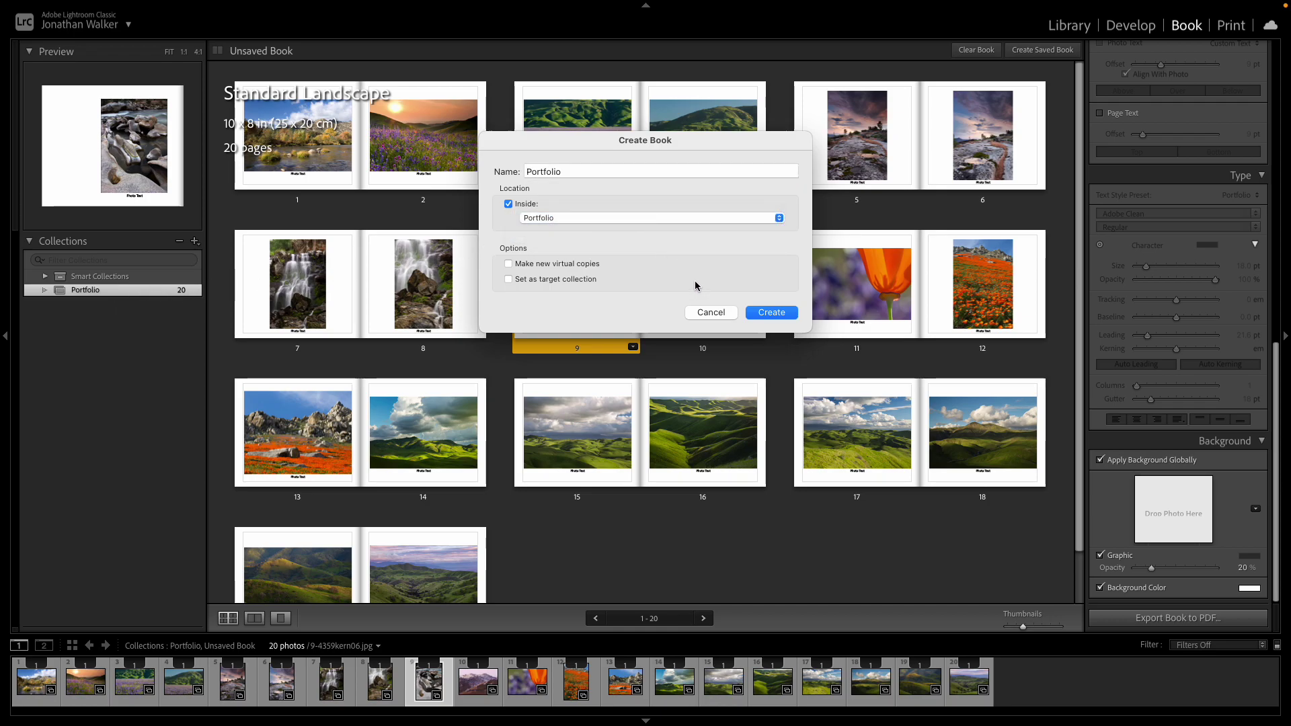
{"action": "left_click", "coordinate": [771, 312]}
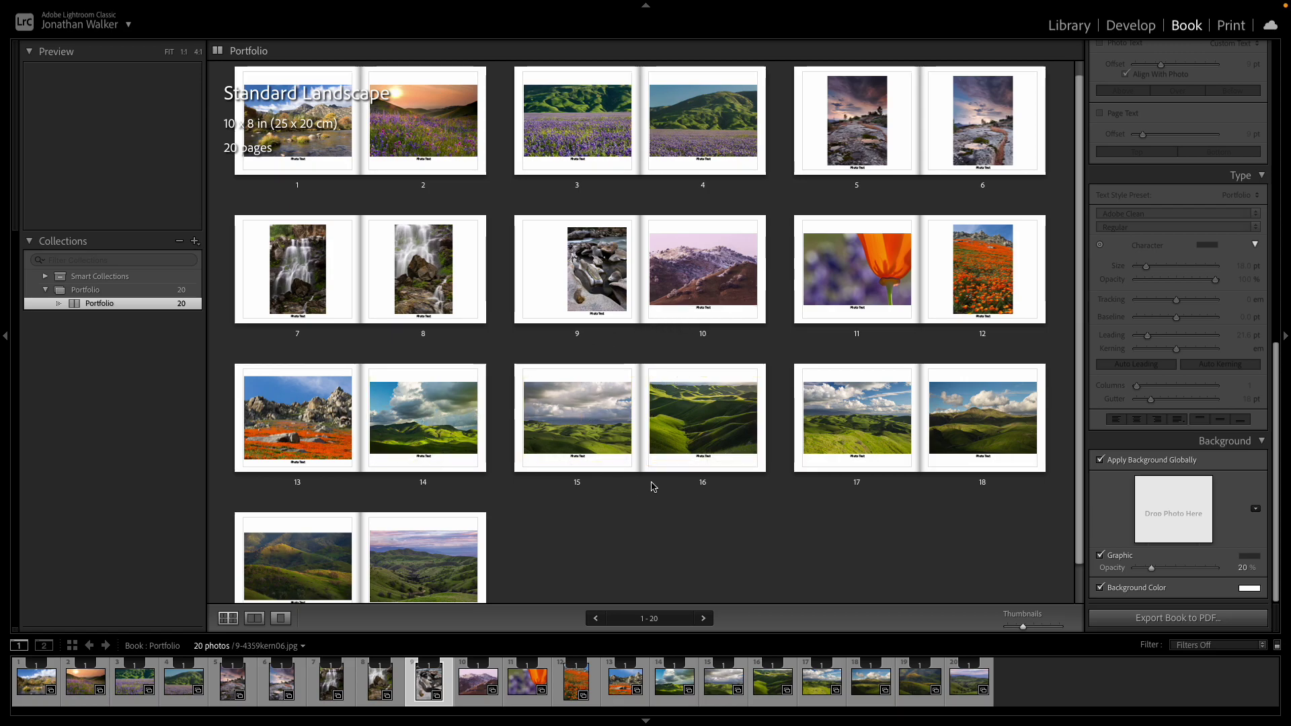
{"action": "scroll", "coordinate": [665, 471], "scroll_direction": "up", "scroll_amount": 1}
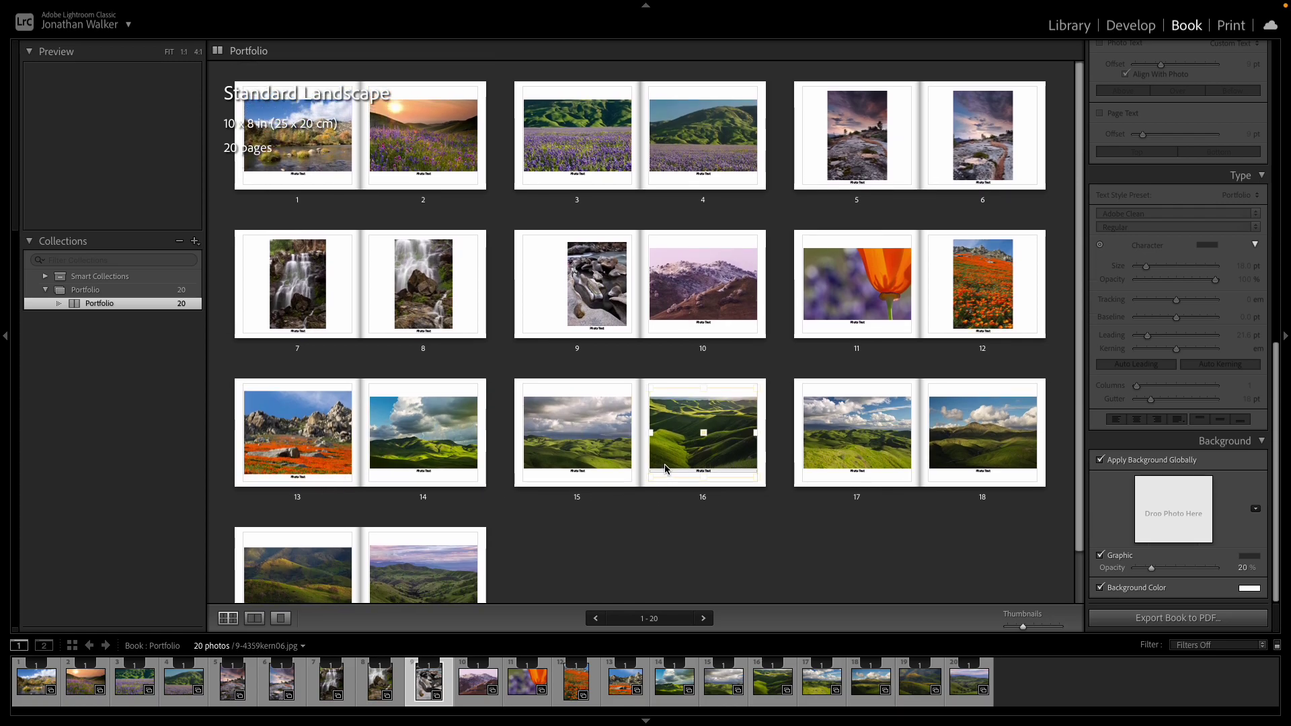
{"action": "scroll", "coordinate": [664, 468], "scroll_direction": "down", "scroll_amount": 1}
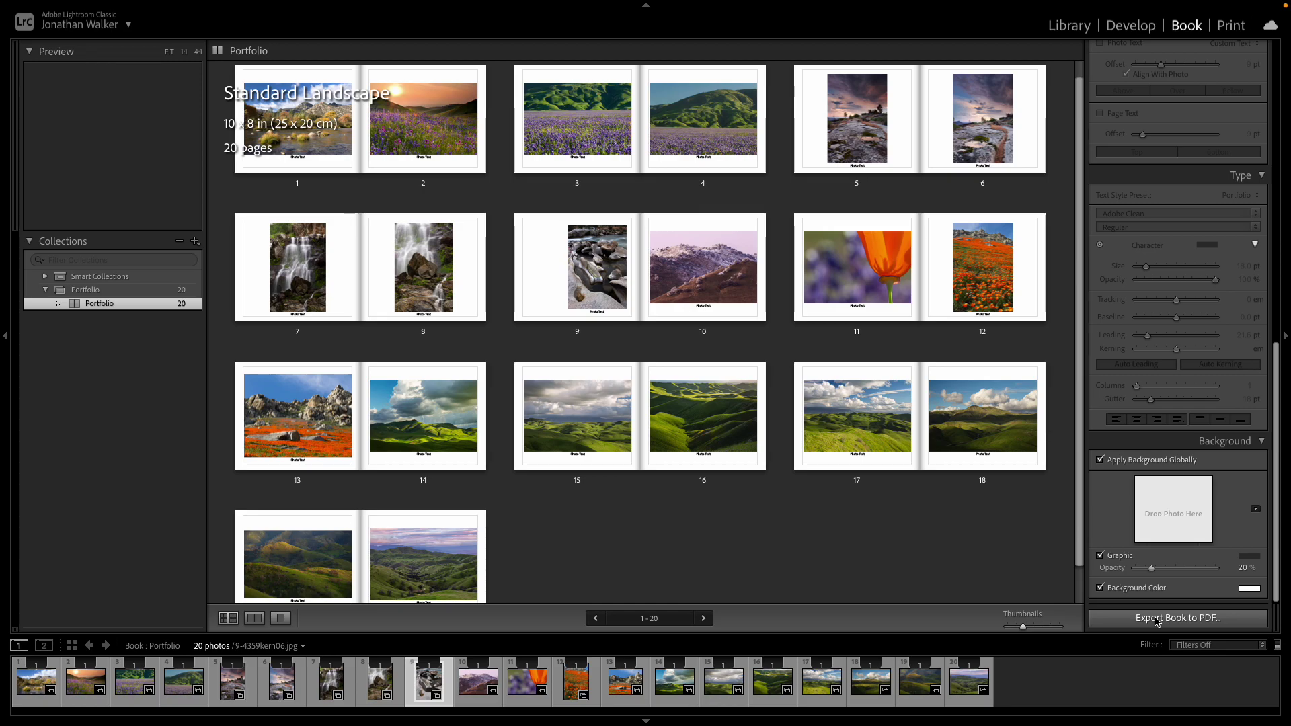
{"action": "scroll", "coordinate": [892, 568], "scroll_direction": "down", "scroll_amount": 2}
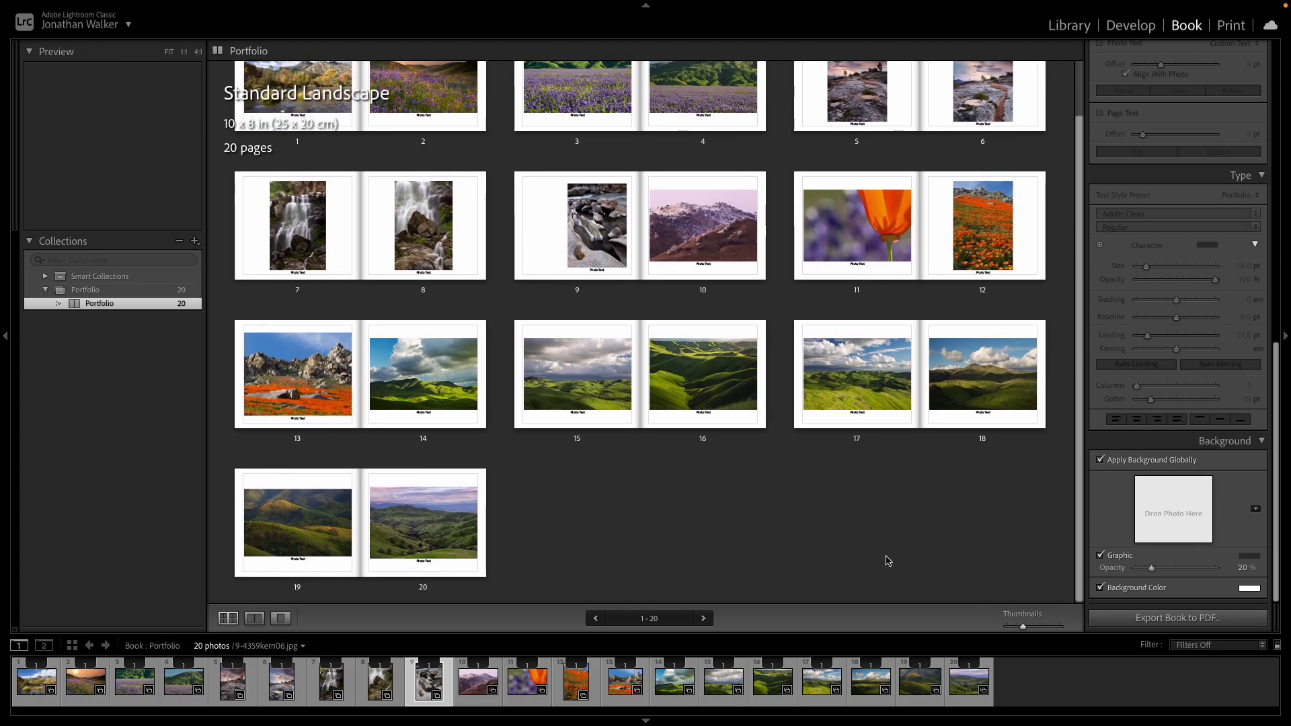